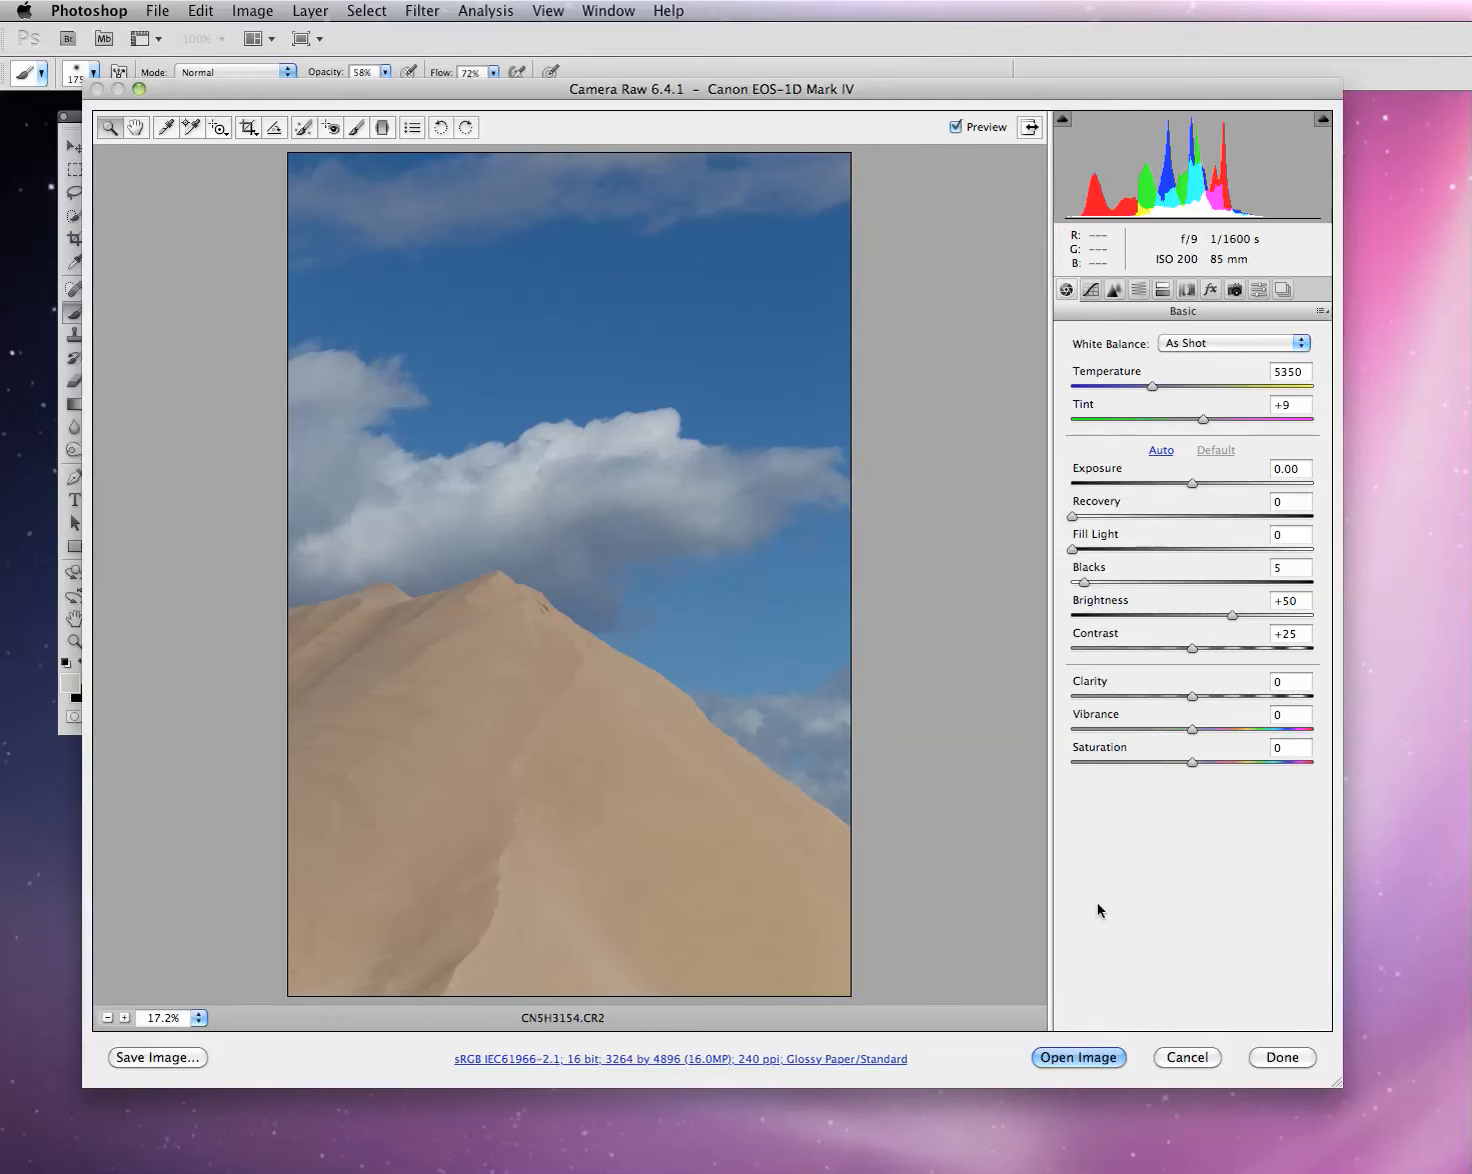
Open the raw photo CN5H3154.CR2 from Camera Raw for editing and move its document window clear of the tools
left_click(1080, 1057)
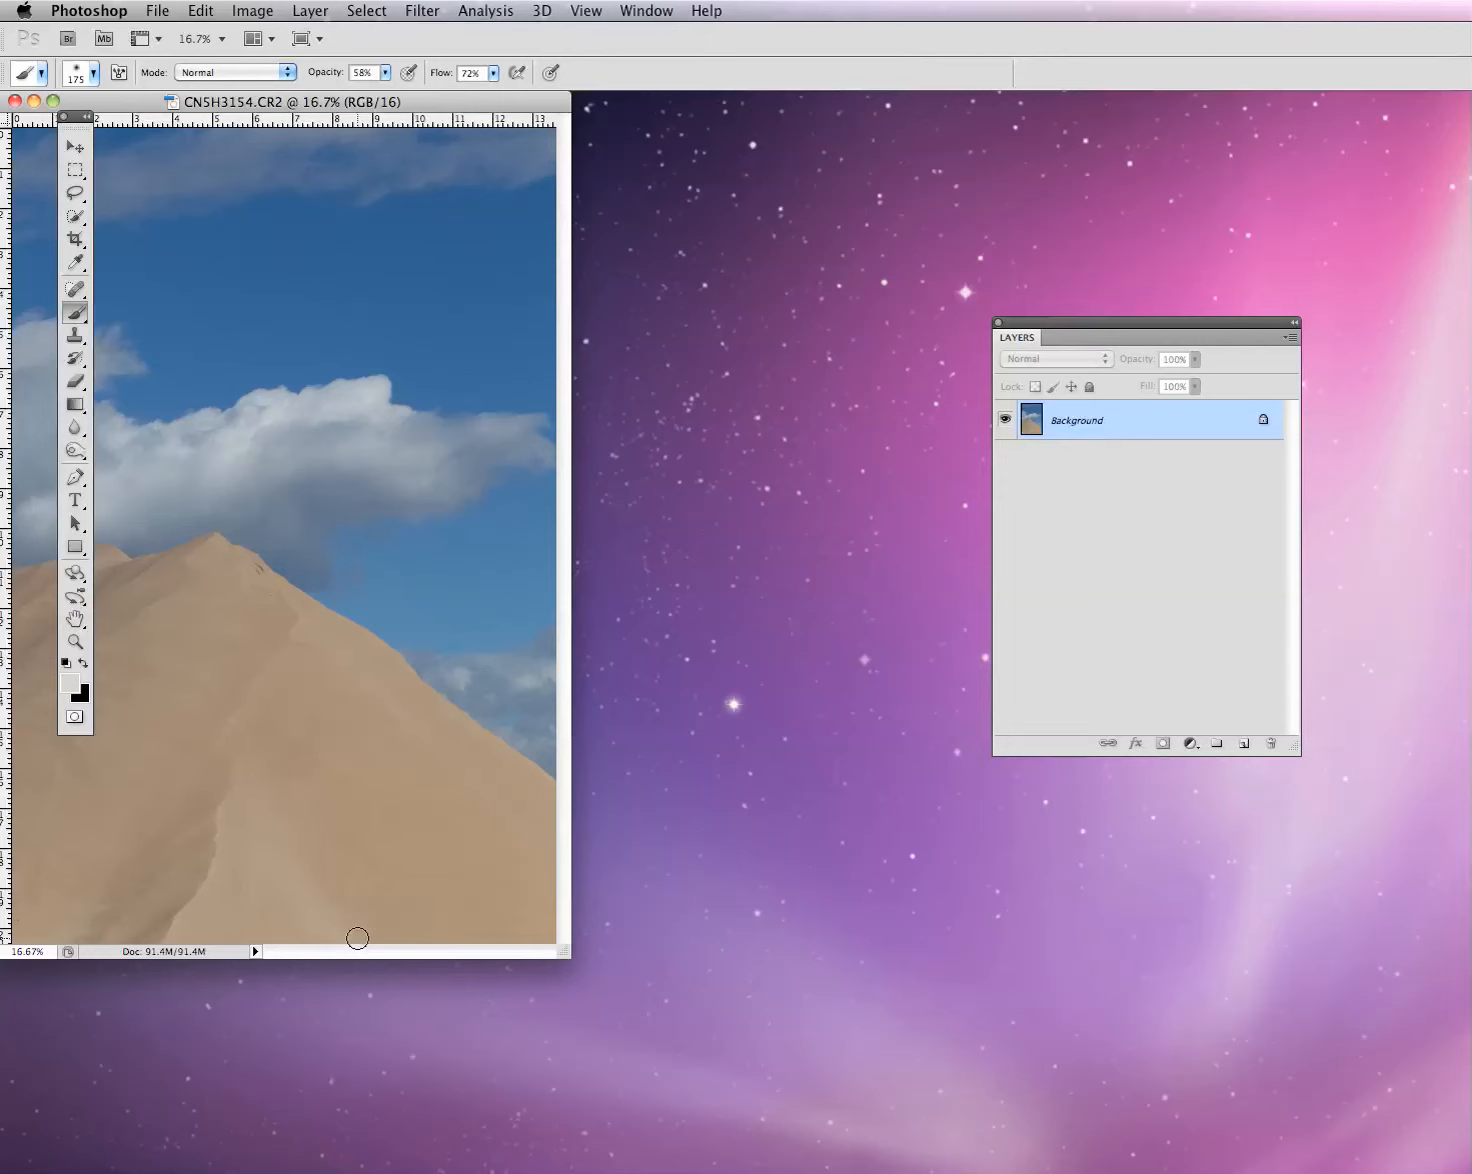
left_click_drag(293, 108, 557, 193)
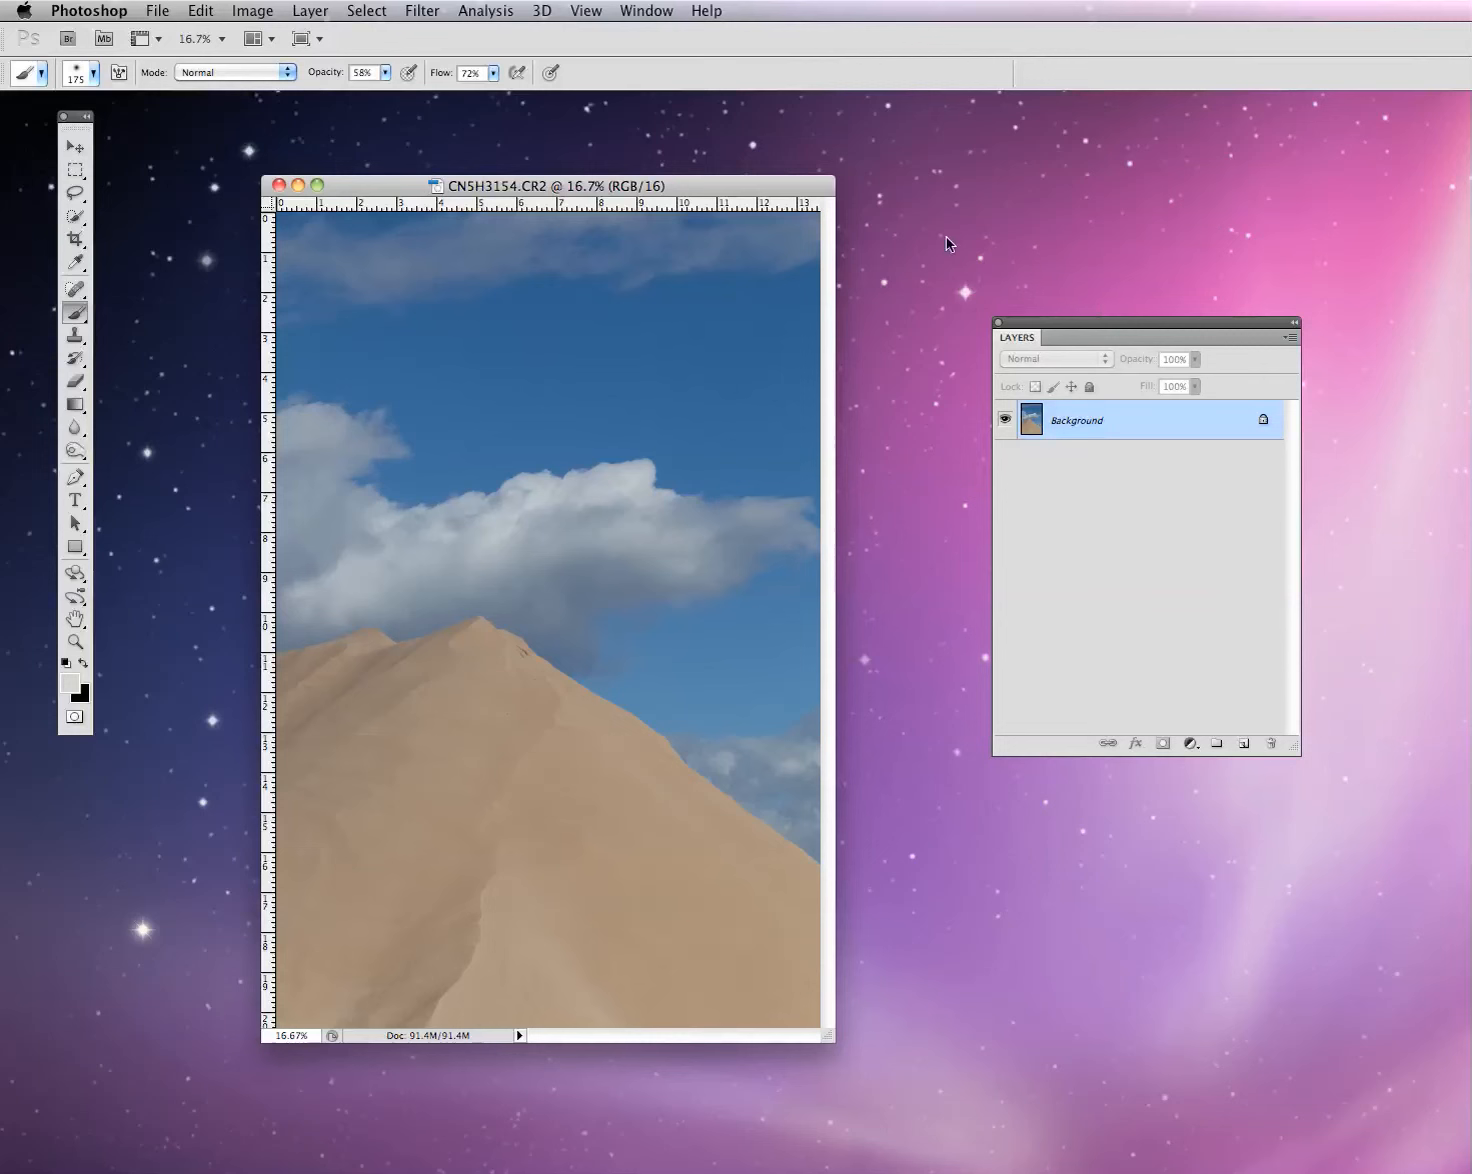
Hide the Layers panel and show it again
left_click(648, 11)
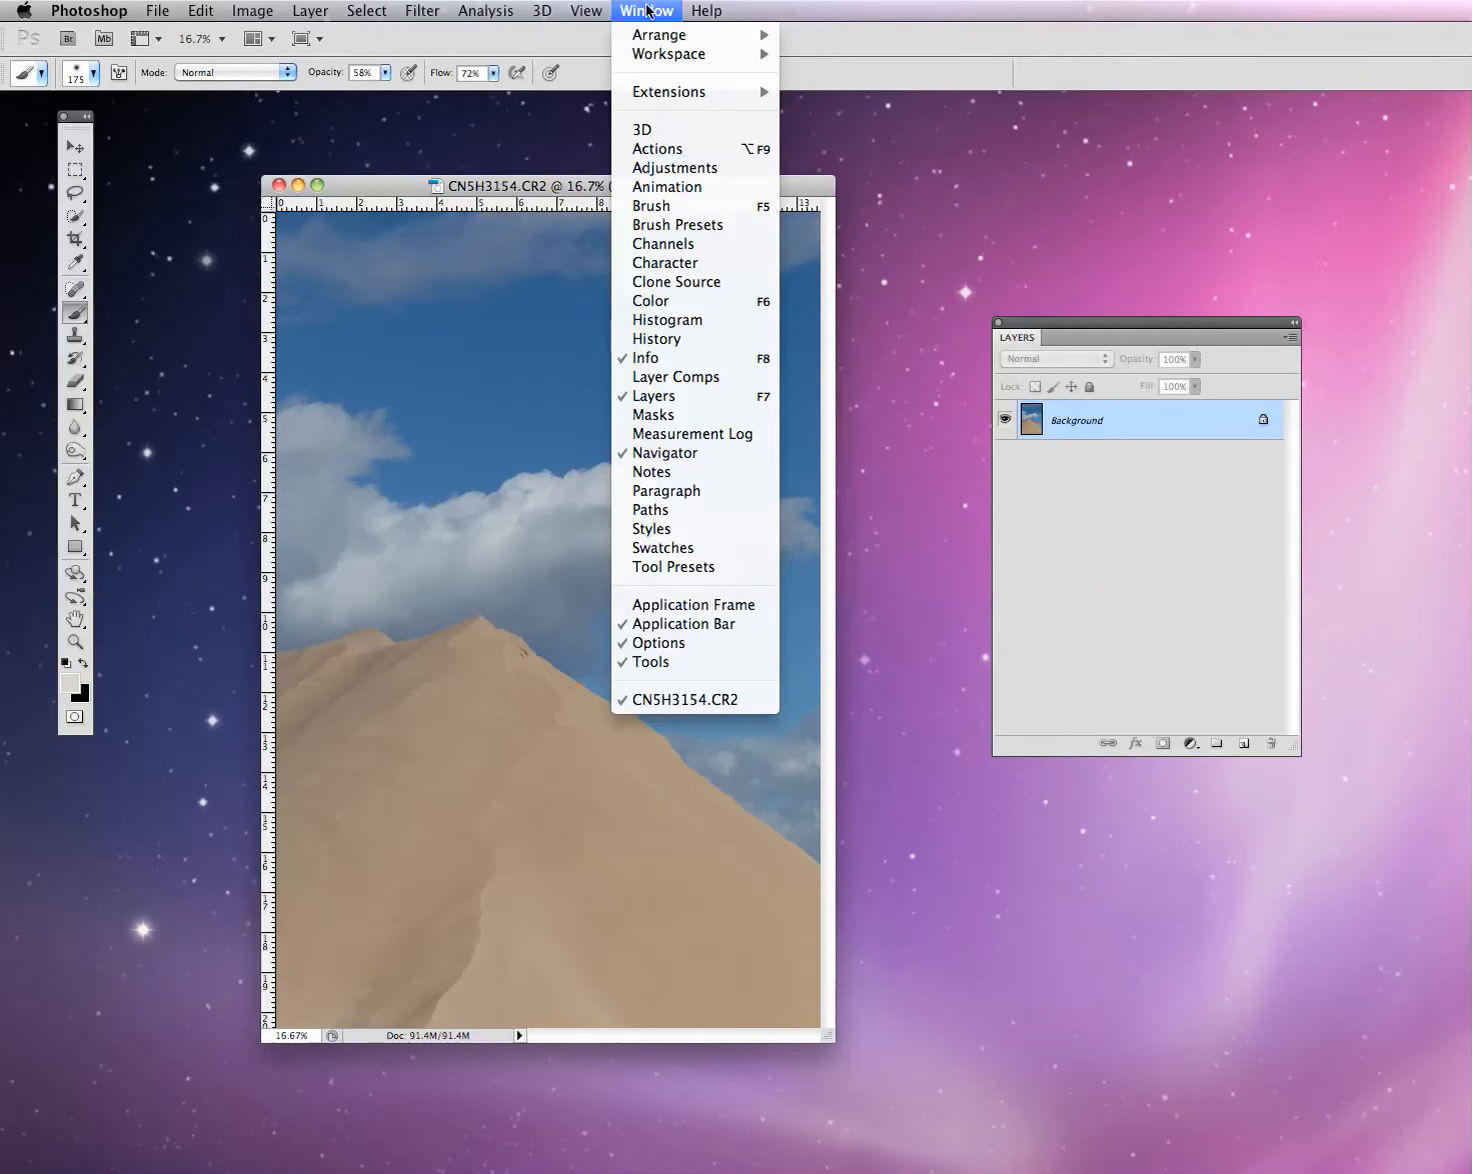
left_click(655, 396)
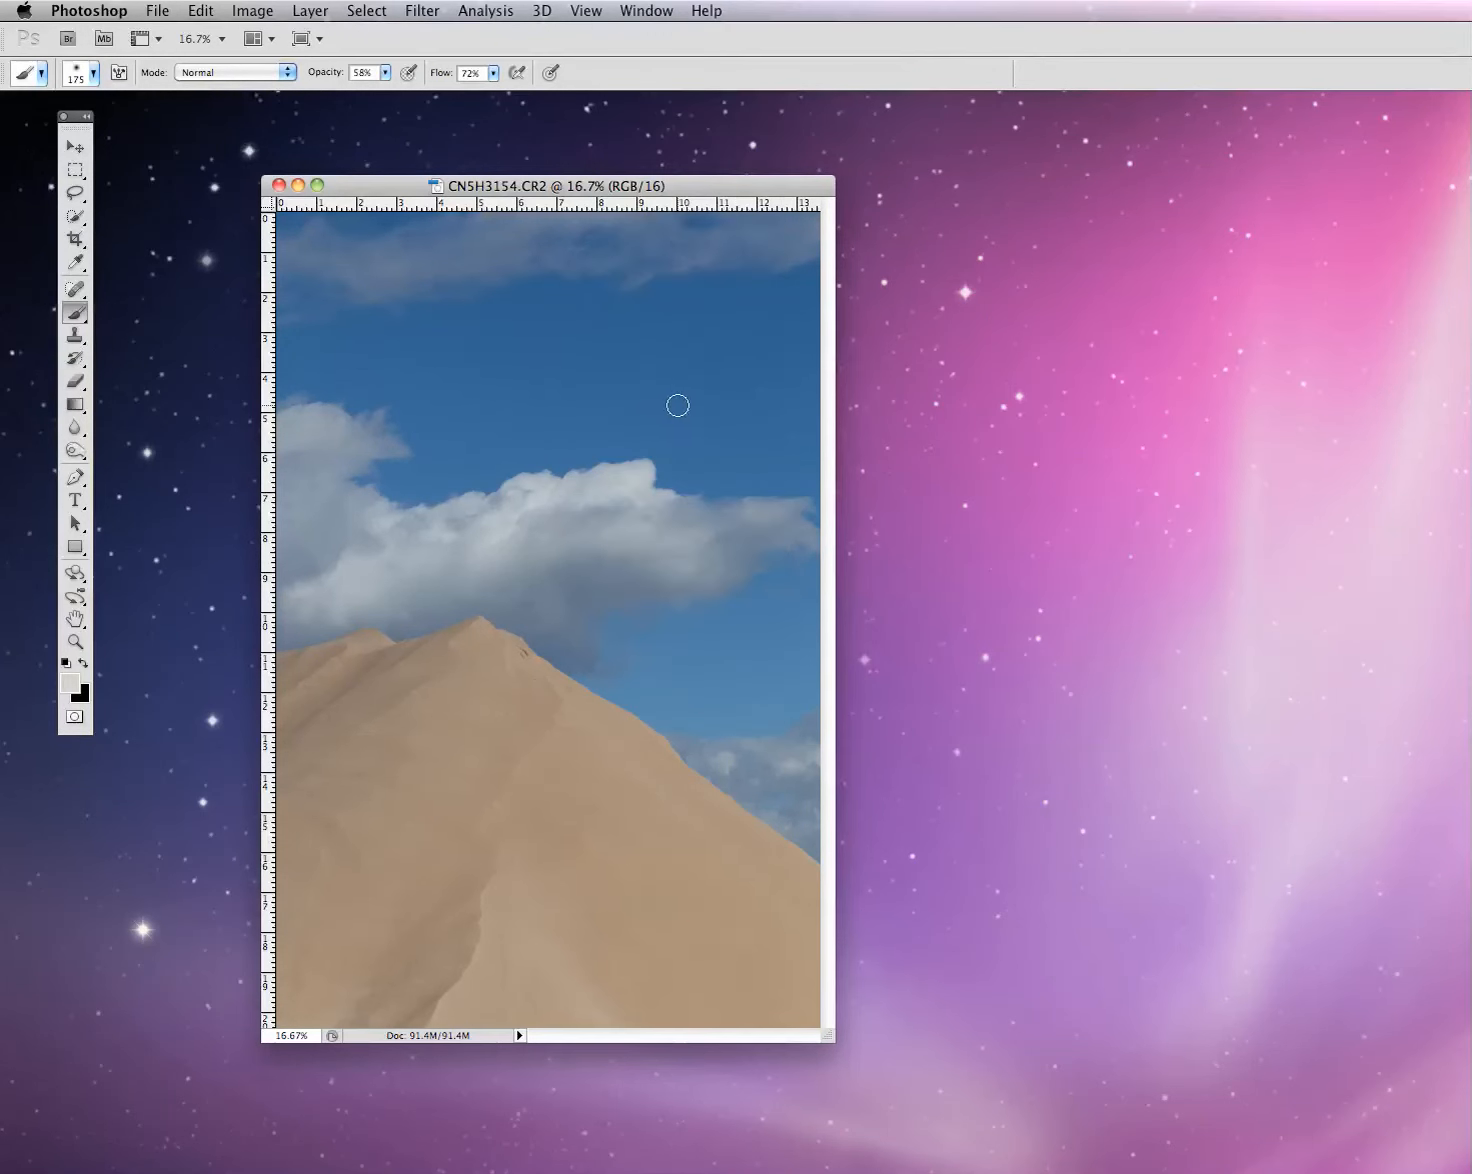
left_click(646, 10)
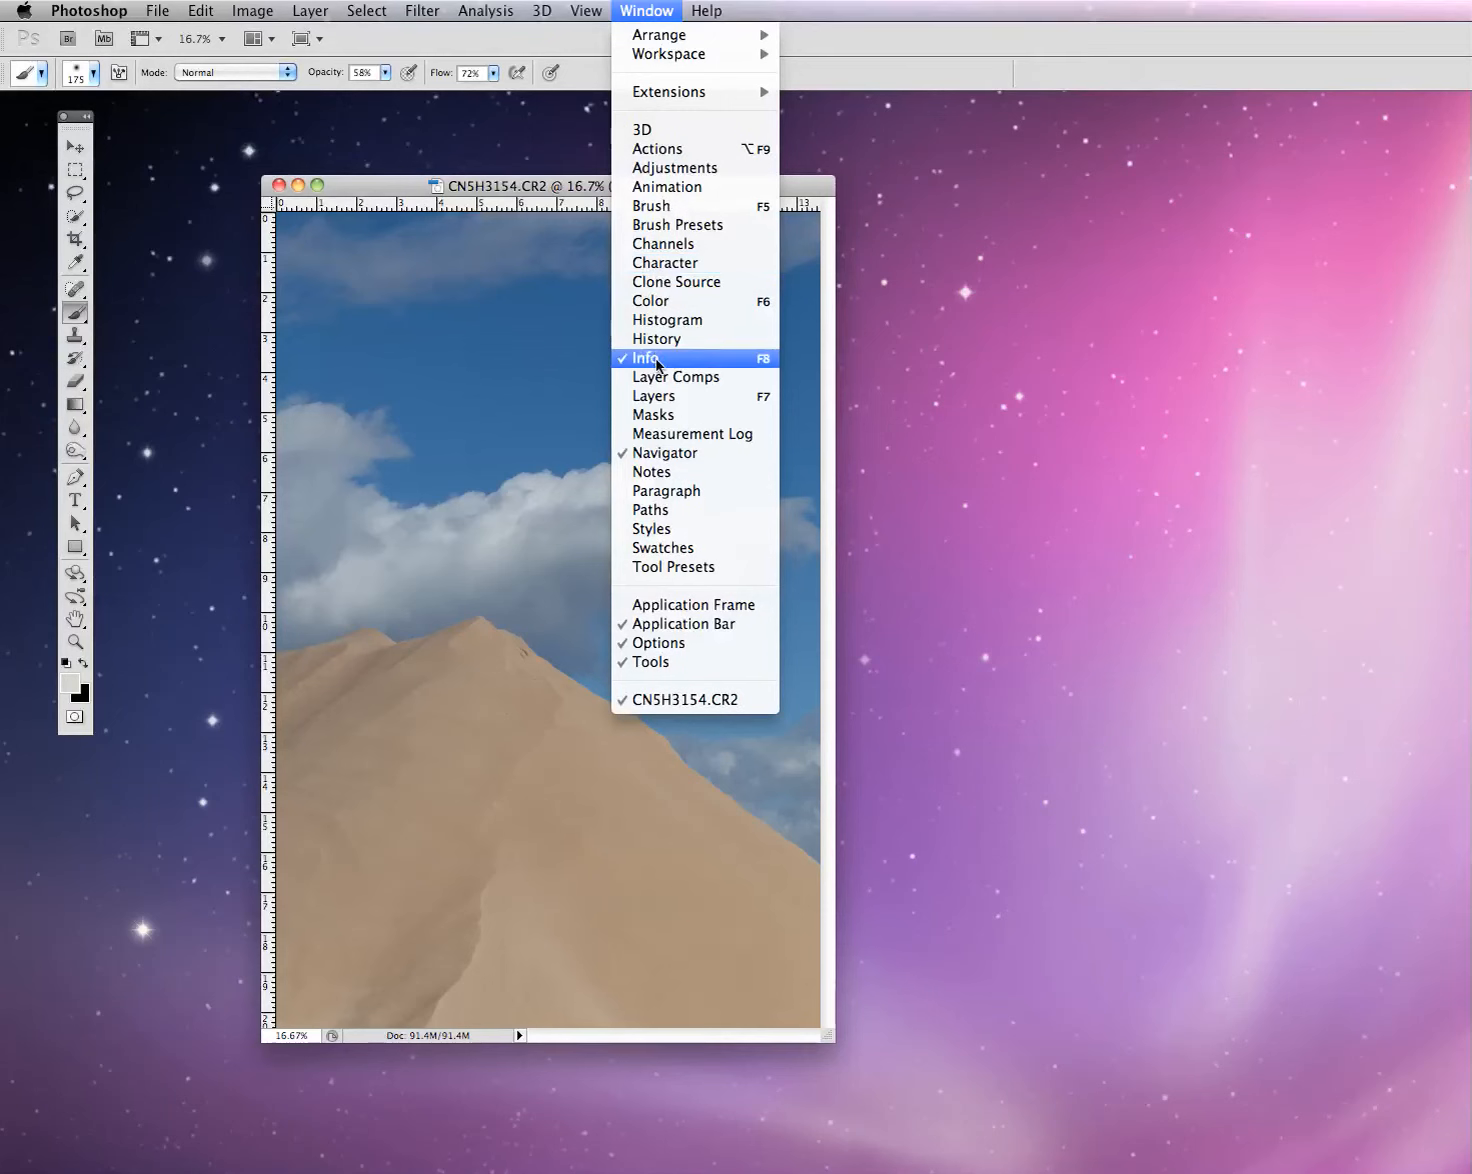
left_click(655, 396)
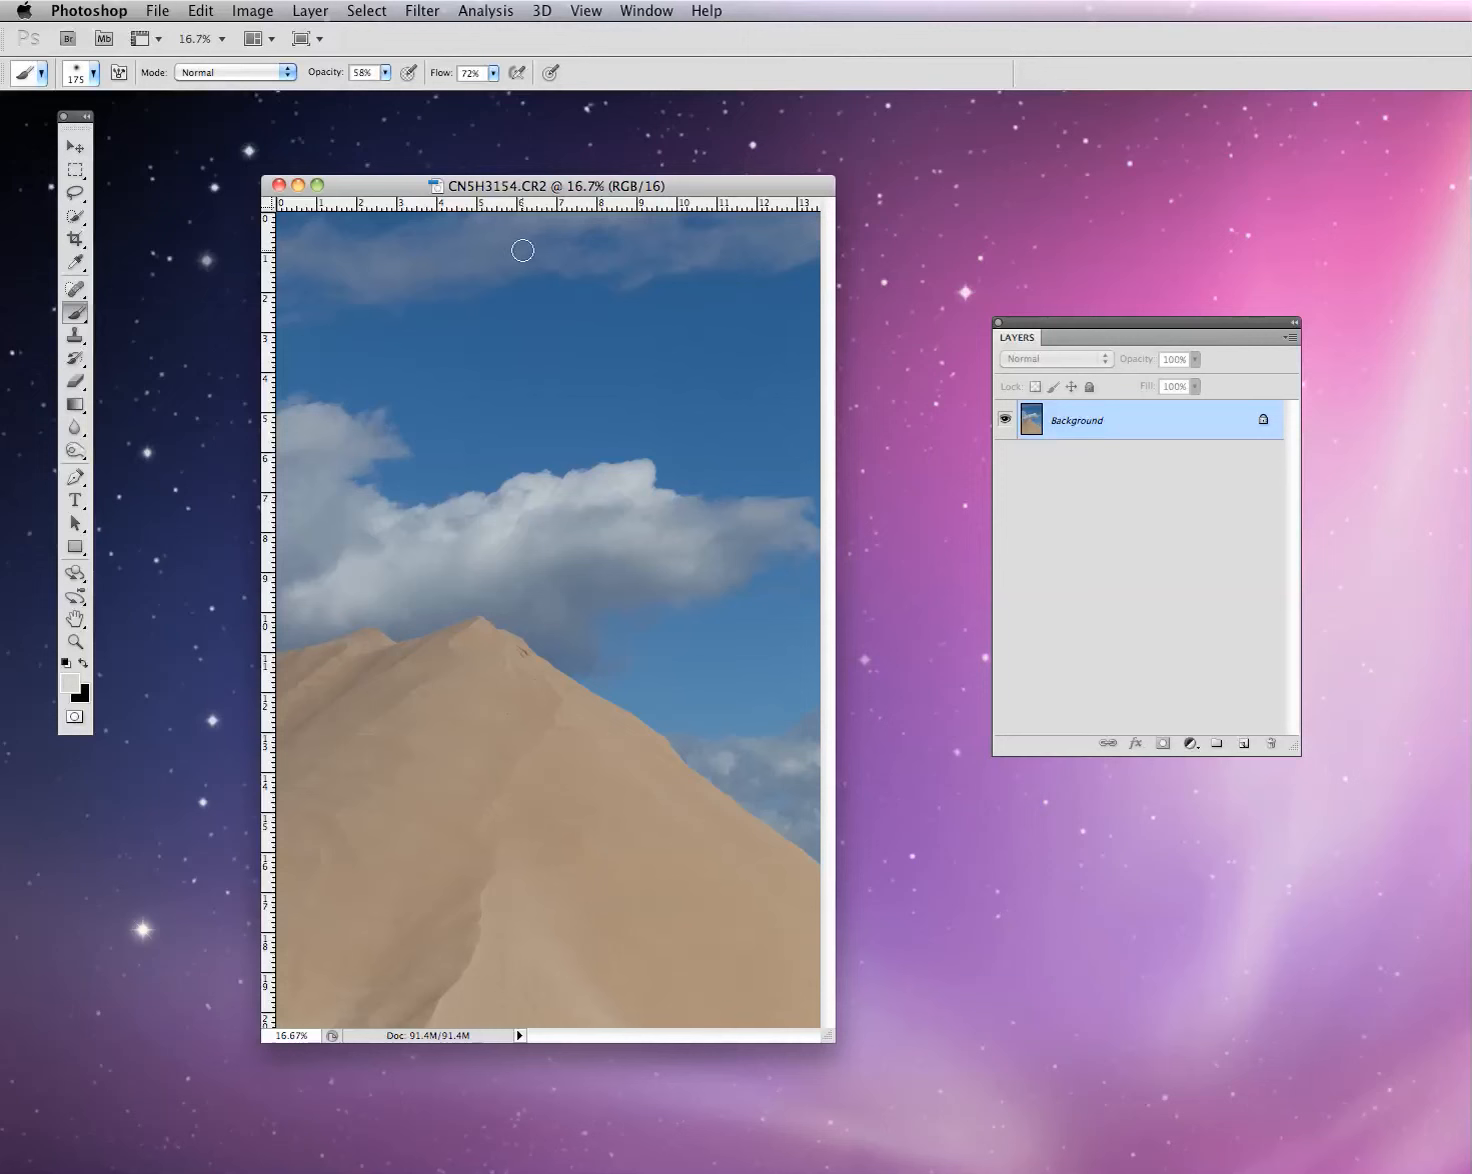
Duplicate the Background layer within the same document and name the copy ADJUSTMENT
left_click(310, 11)
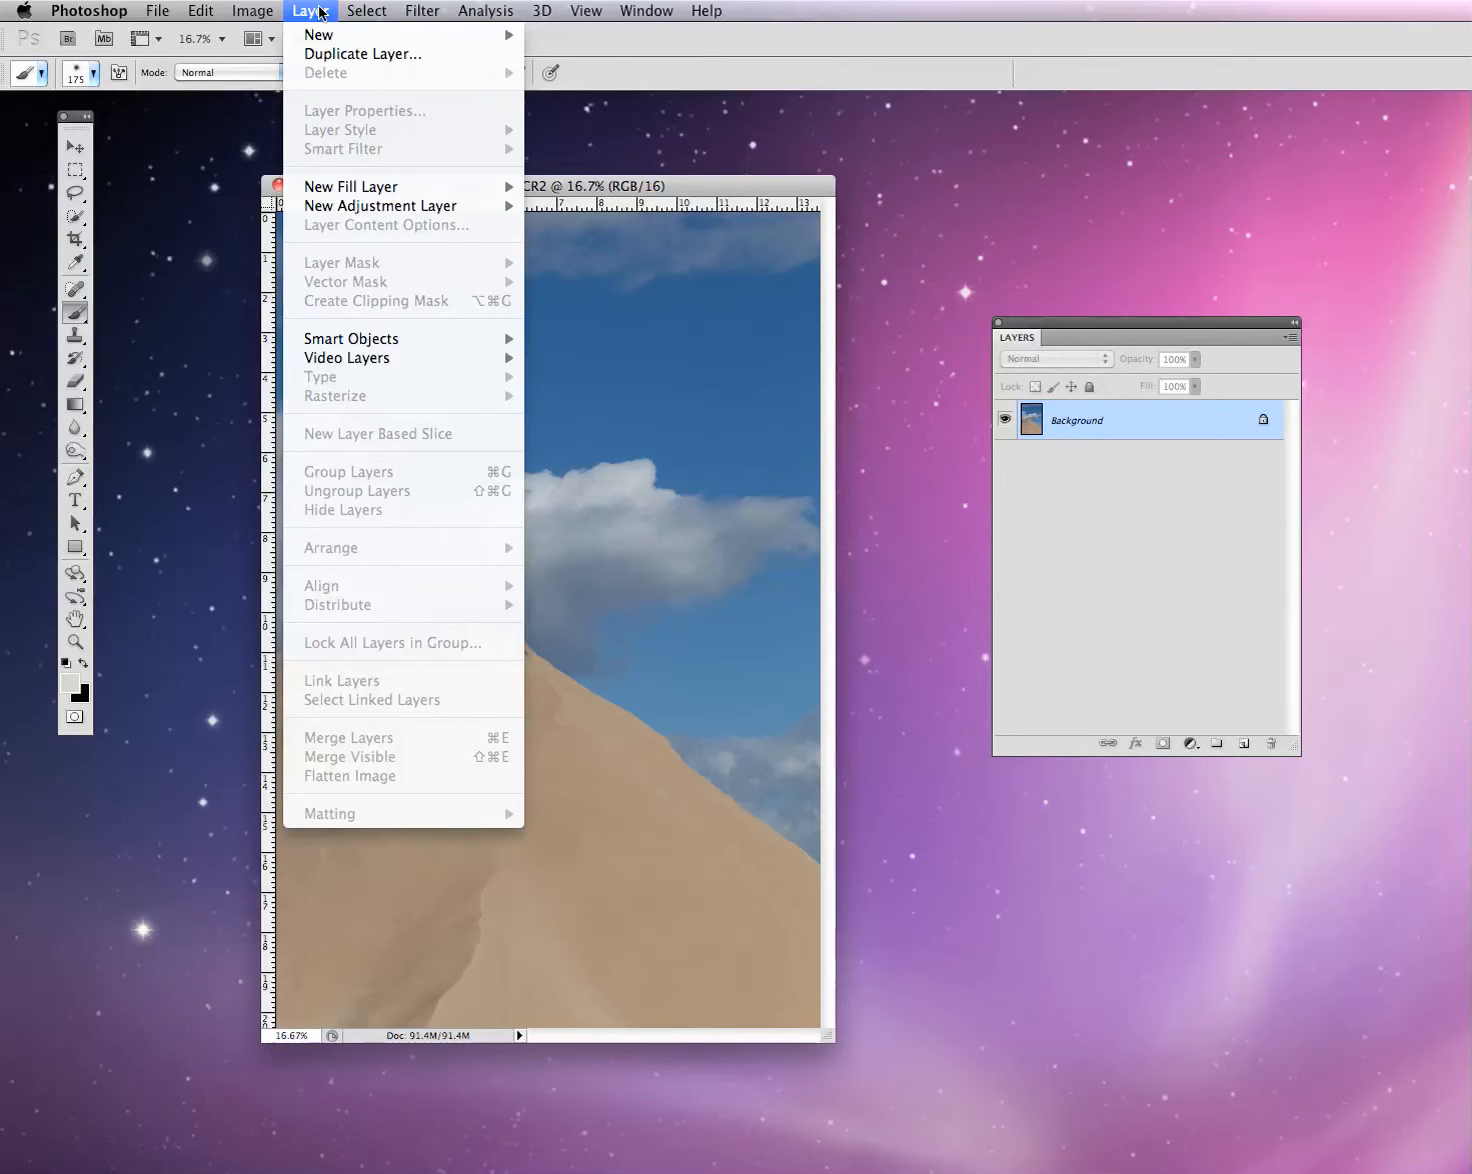
left_click(342, 54)
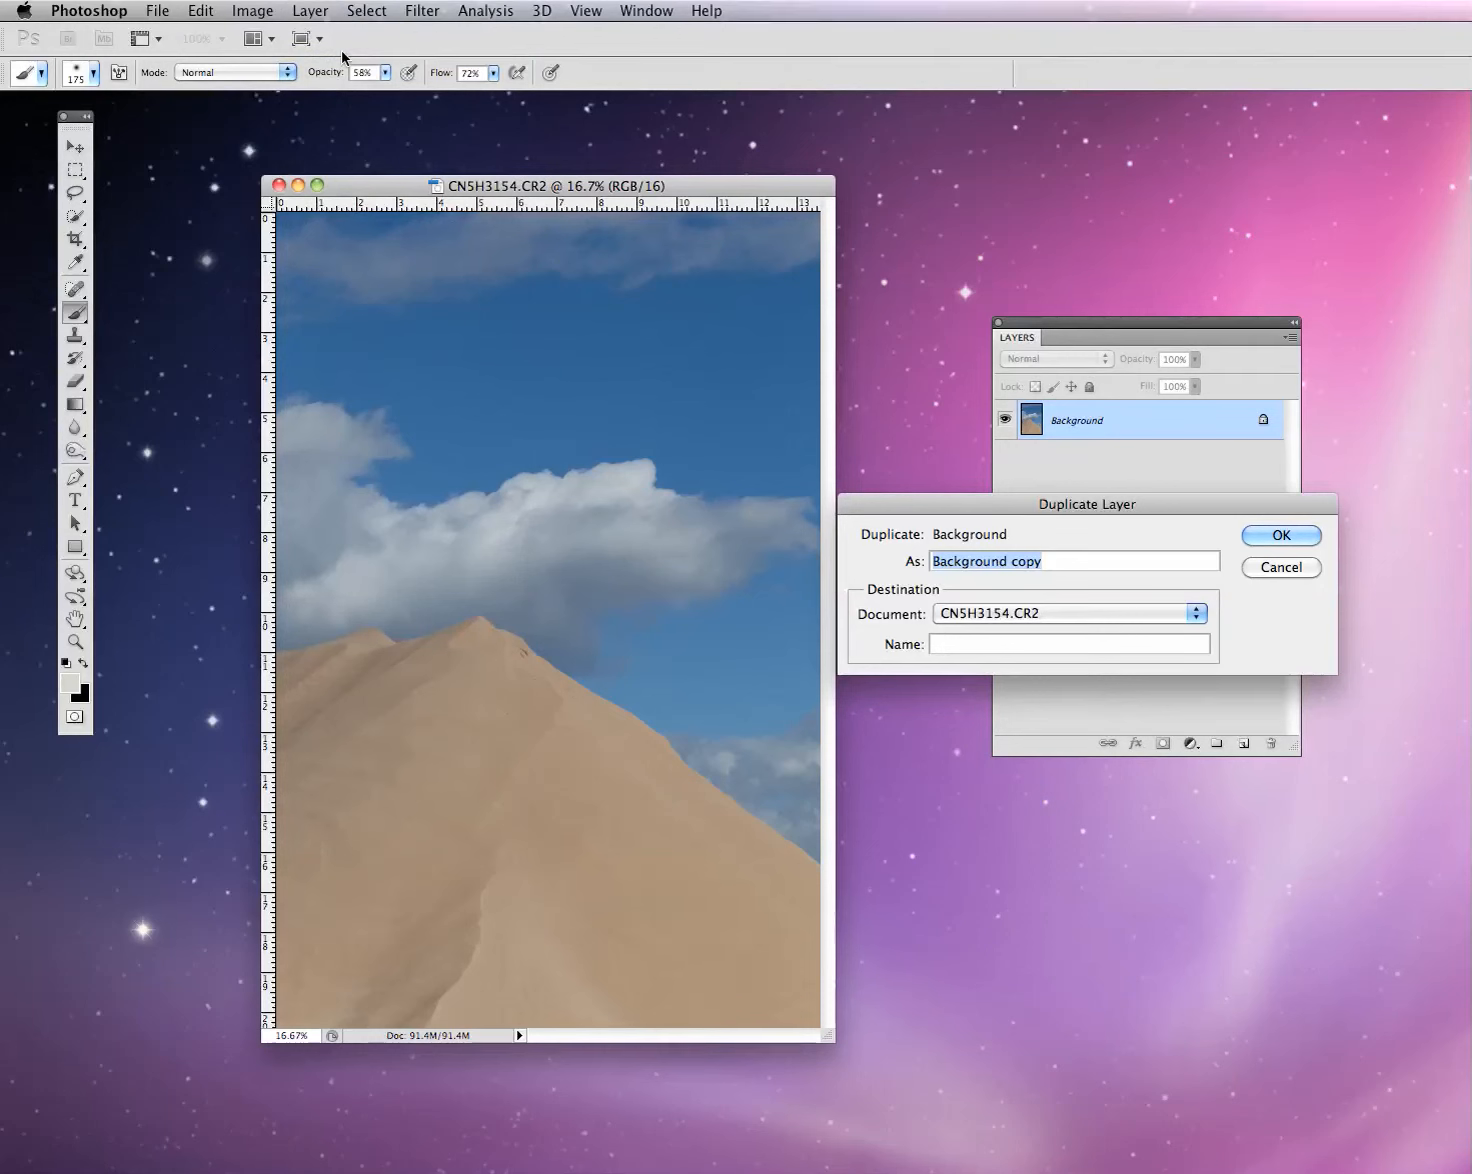
type("ADJU")
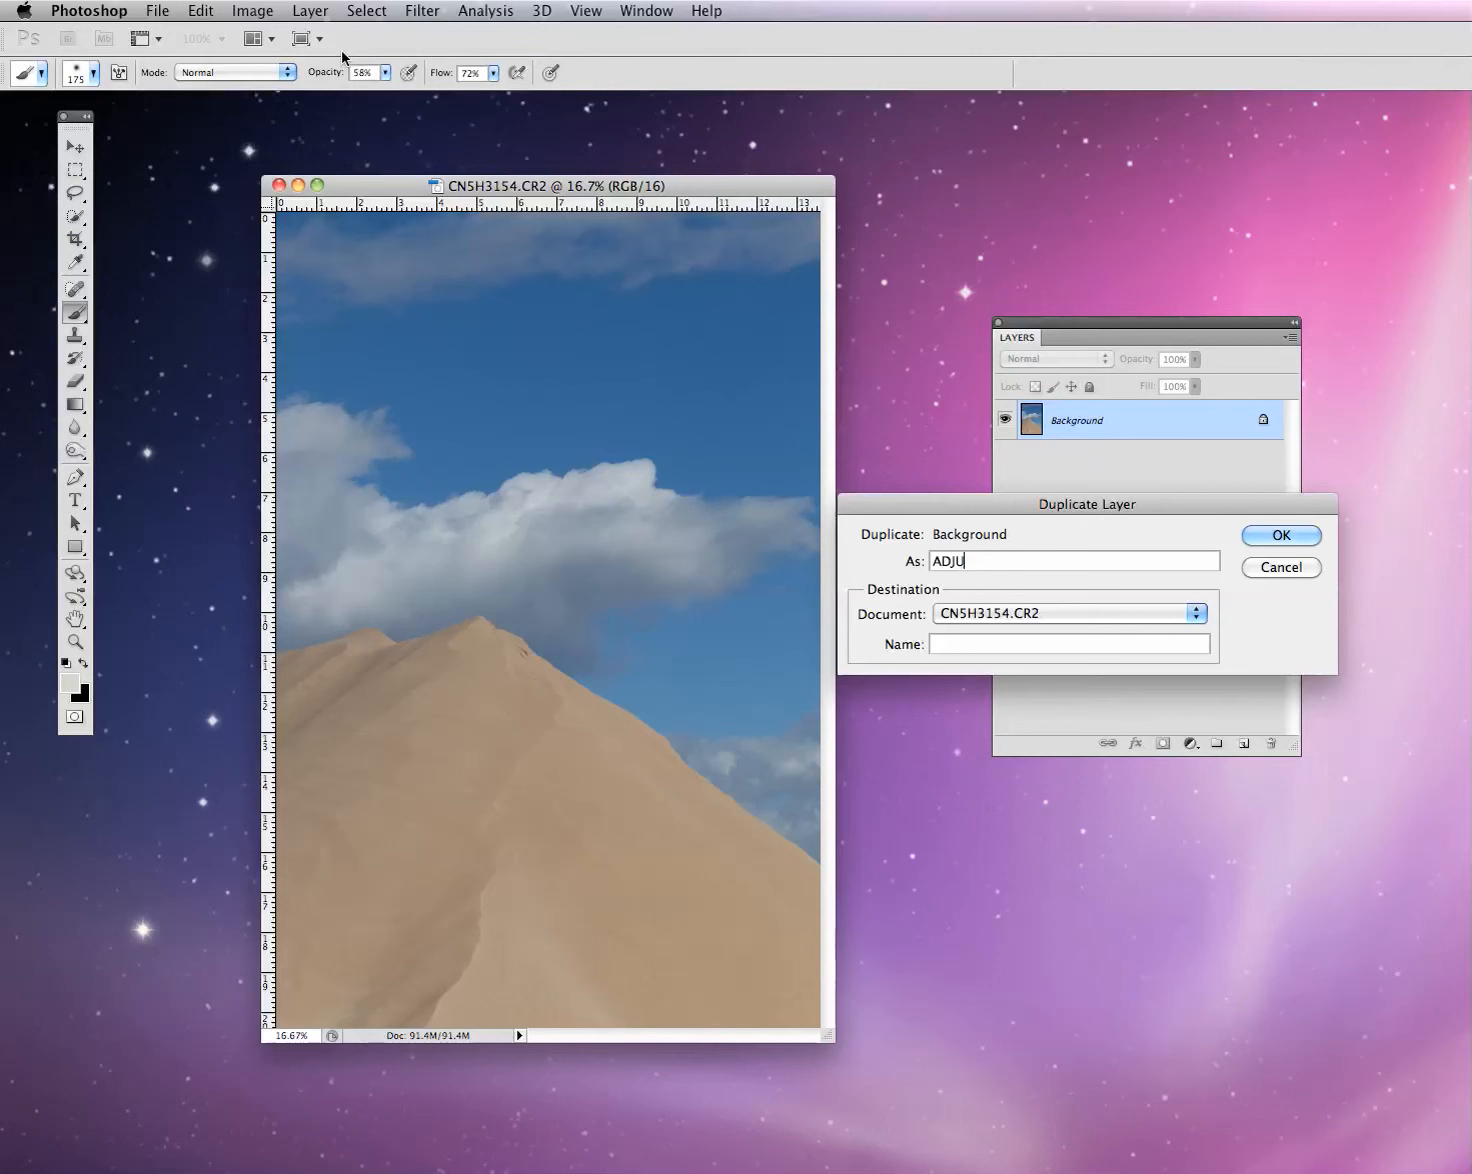
type("STMENT")
left_click(1295, 542)
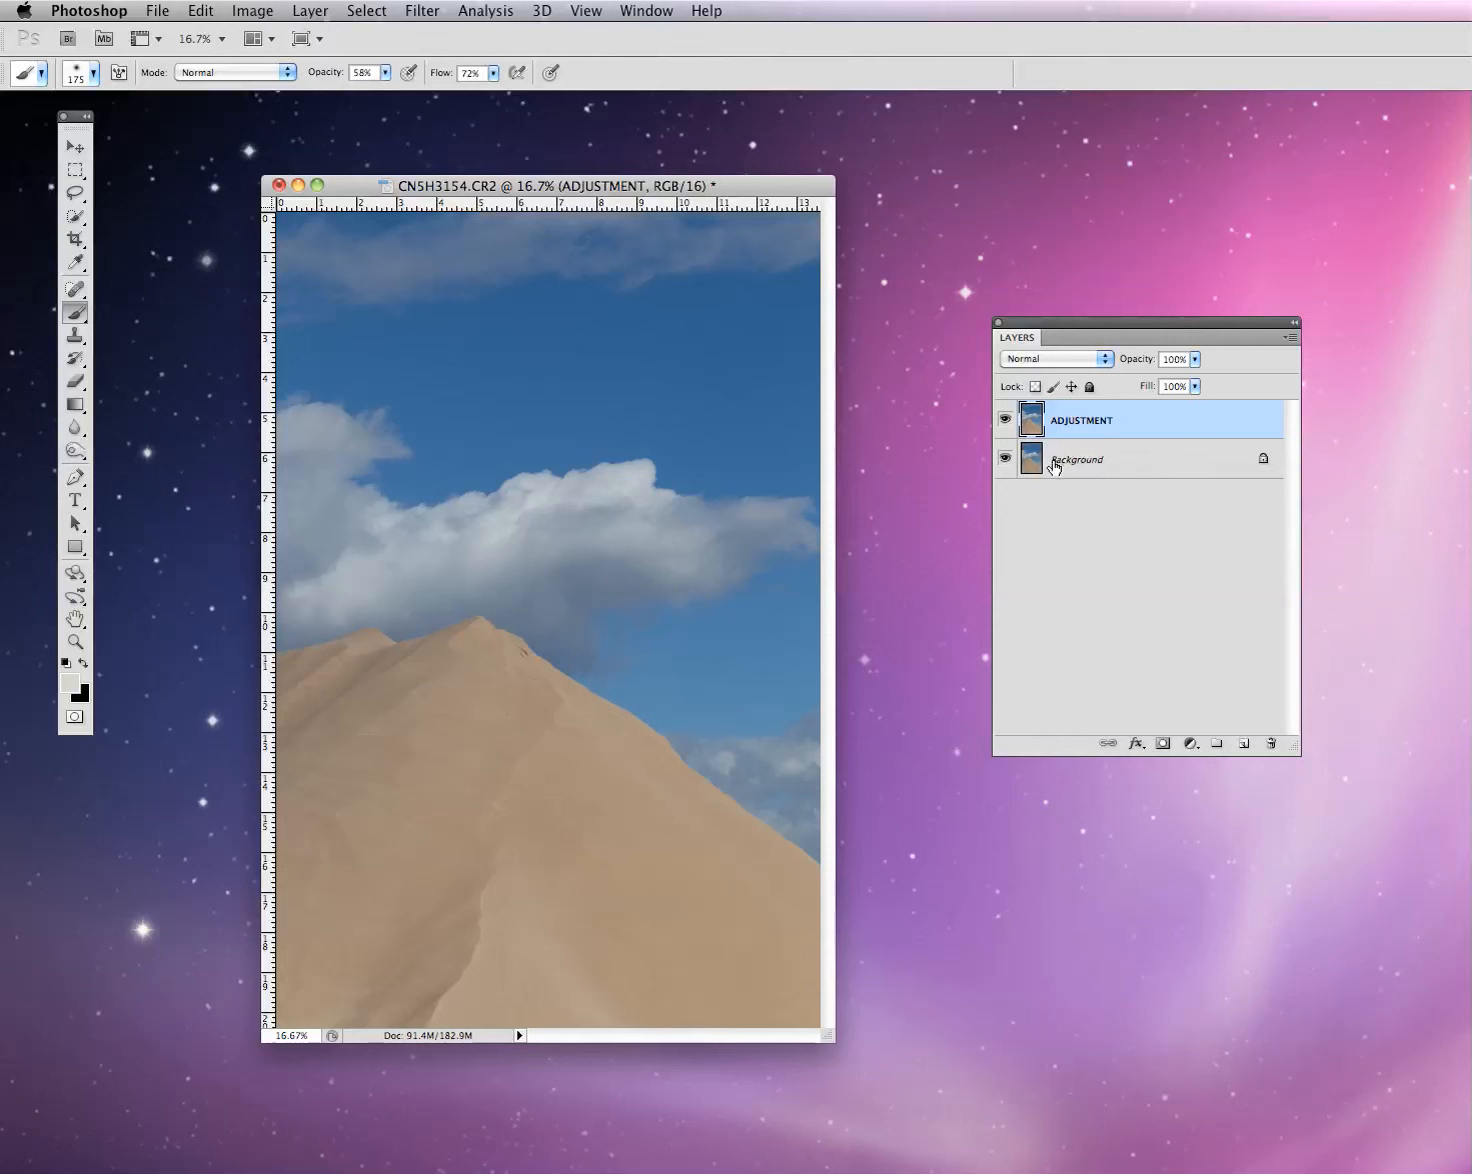
Hide and show the ADJUSTMENT layer to compare it with Background, and finish with ADJUSTMENT as the active layer
left_click(1006, 421)
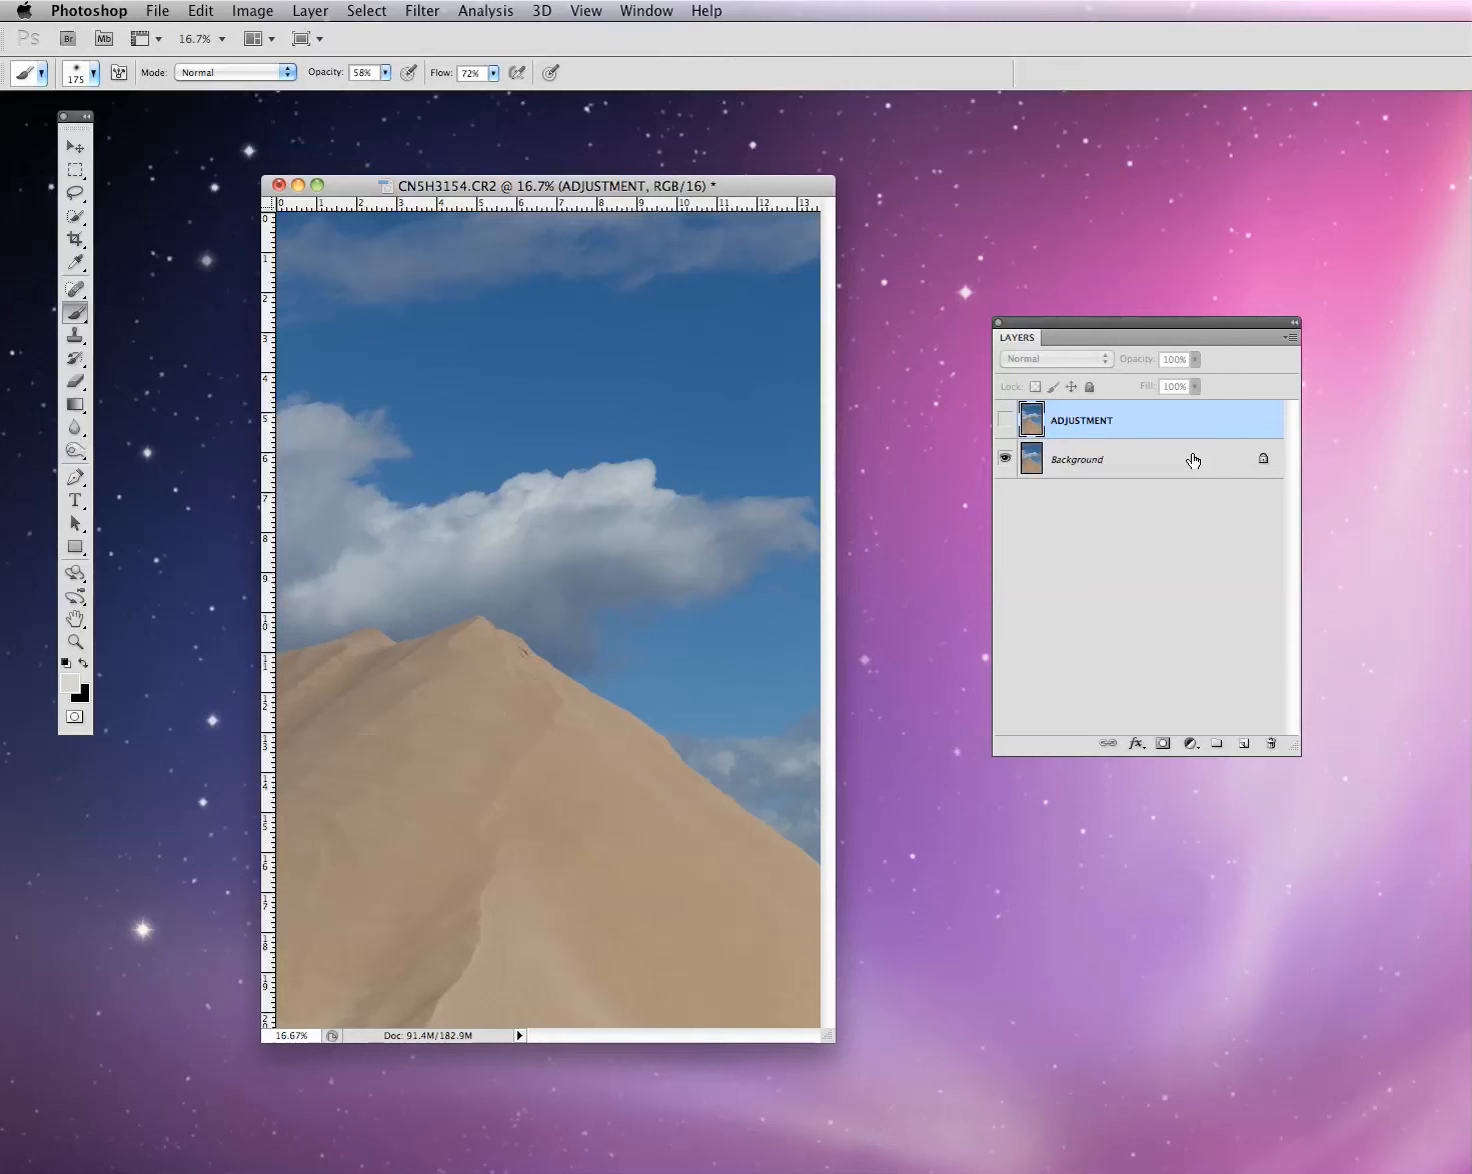
left_click(1005, 422)
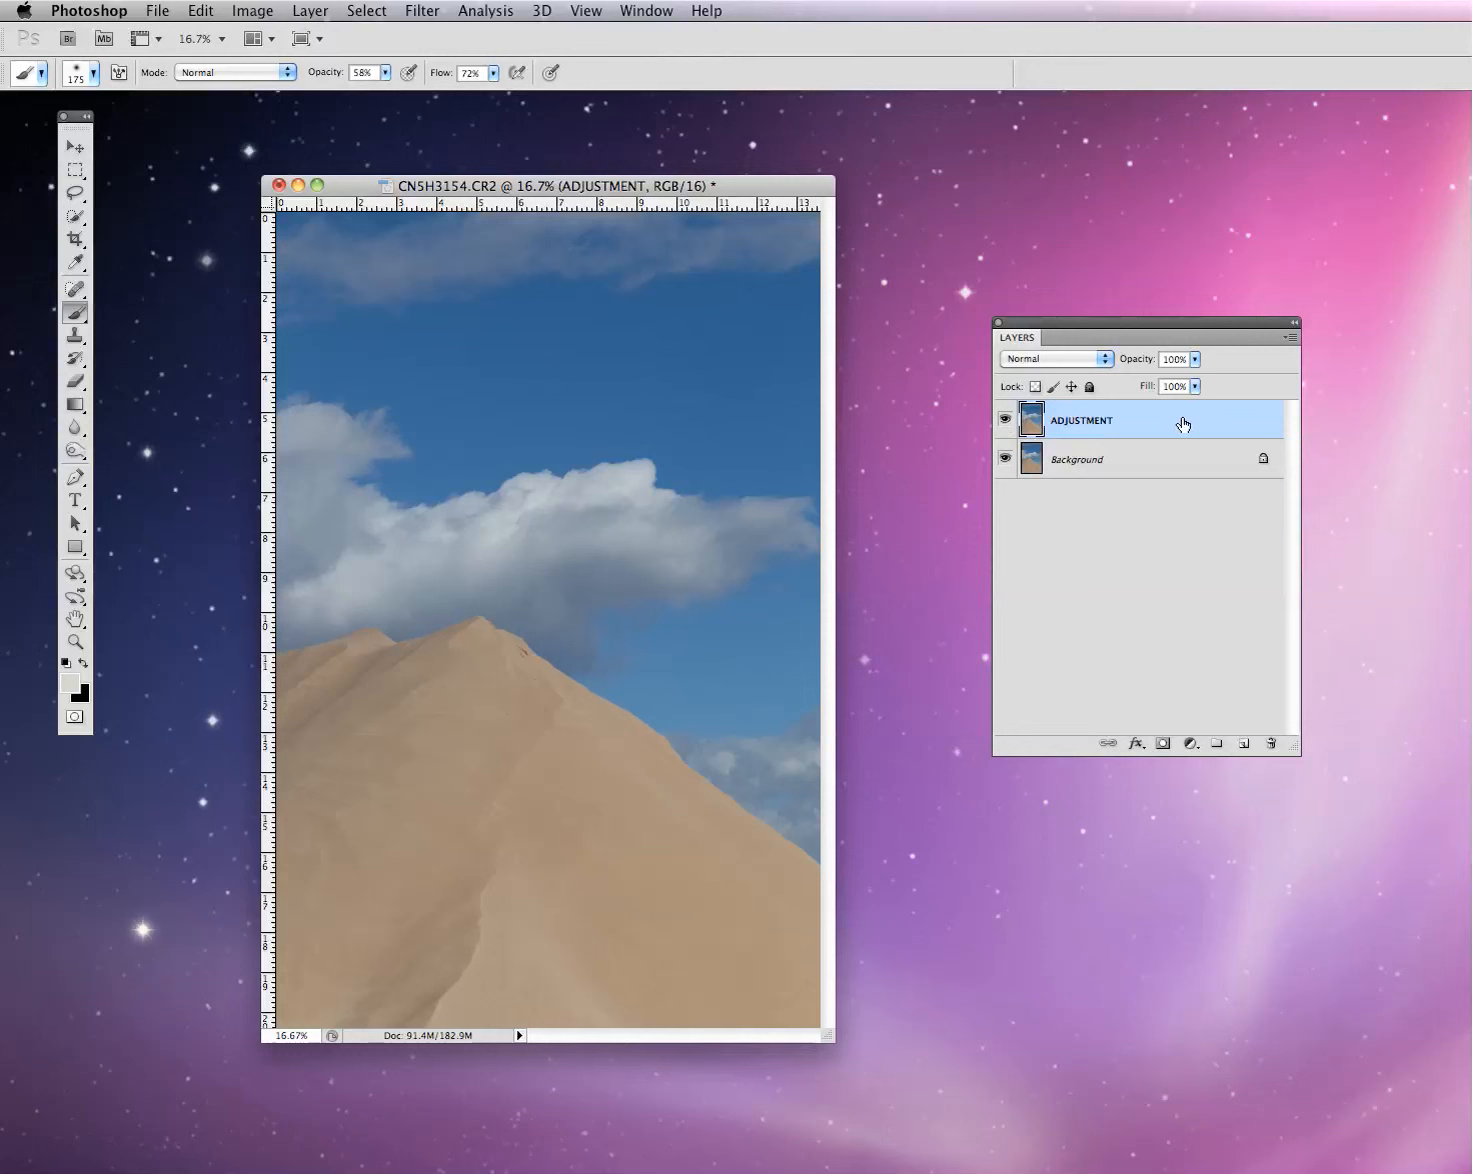
left_click(1169, 462)
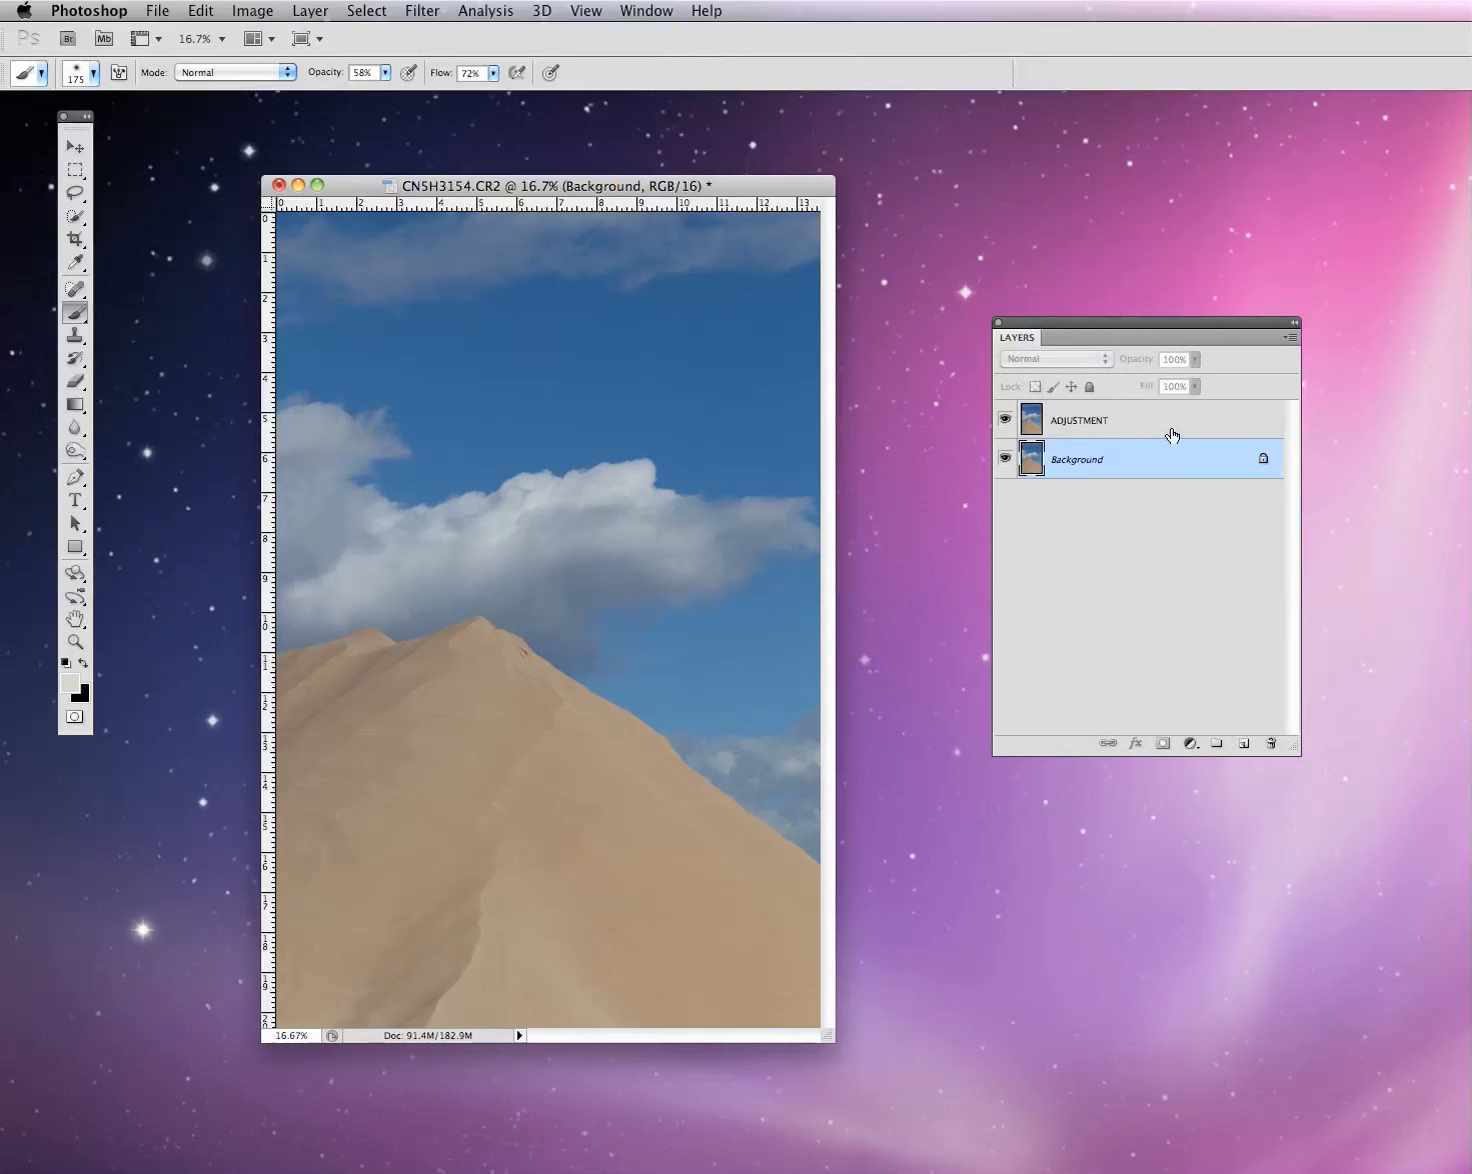
left_click(1168, 427)
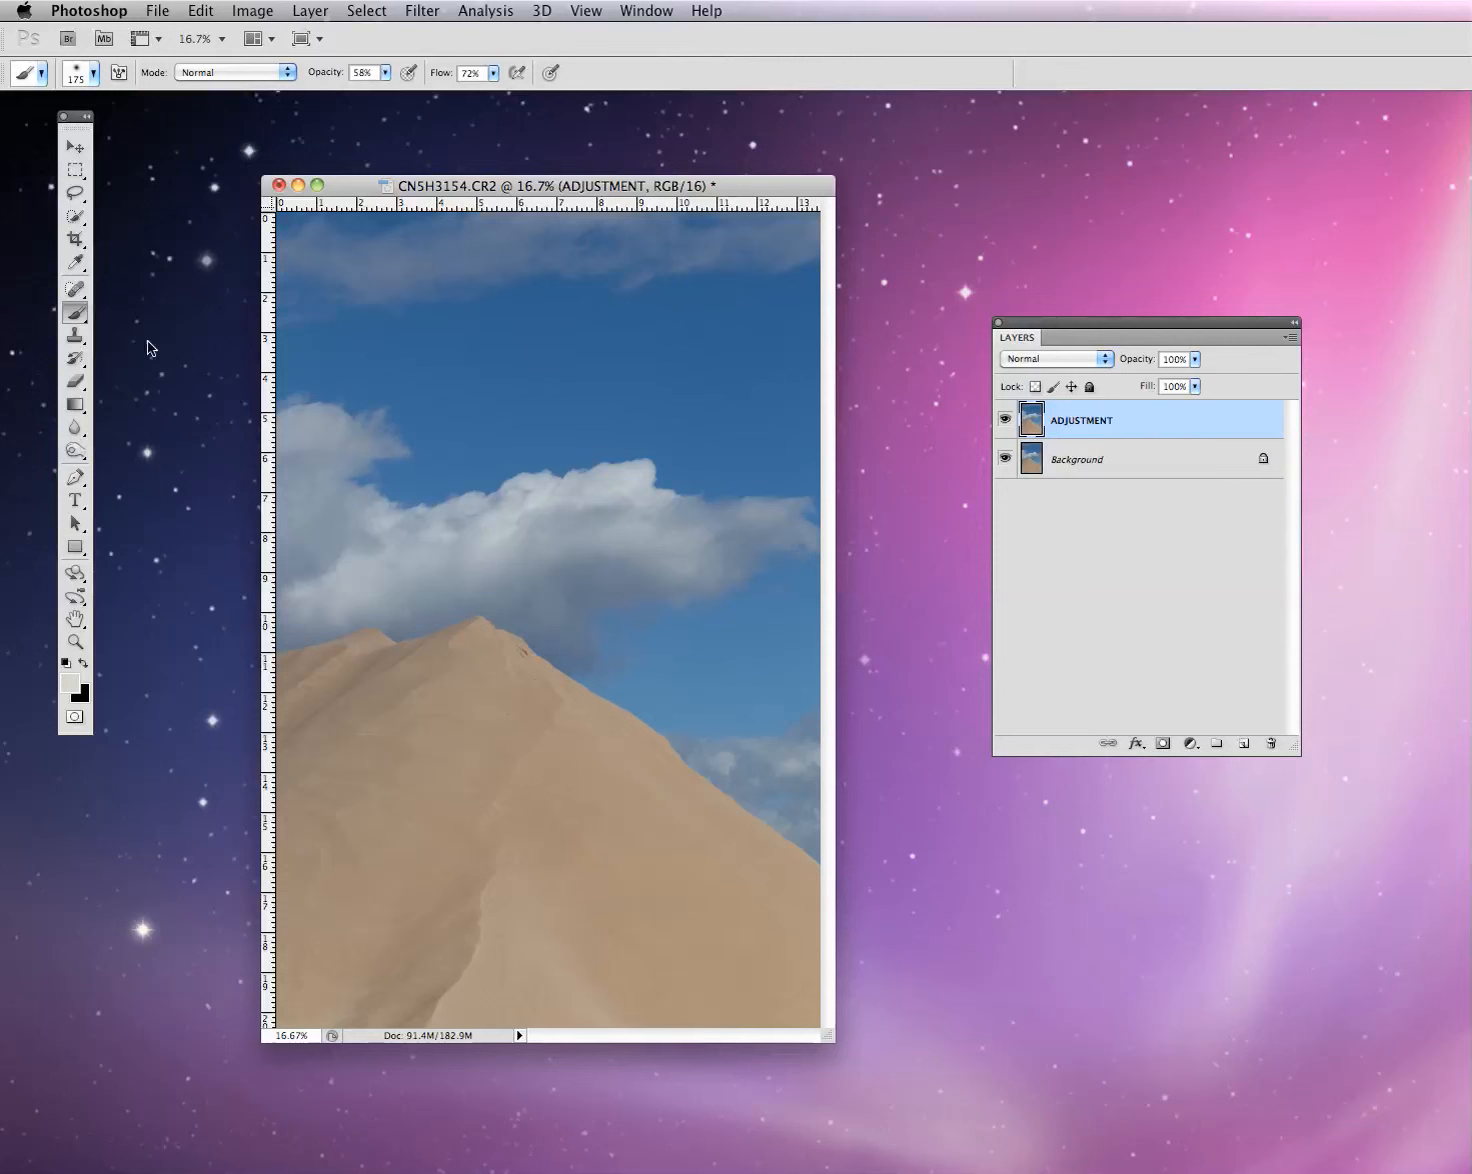
Outline the sand dune on the ADJUSTMENT layer with the Pencil tool at a size of 25 px
left_click(77, 318)
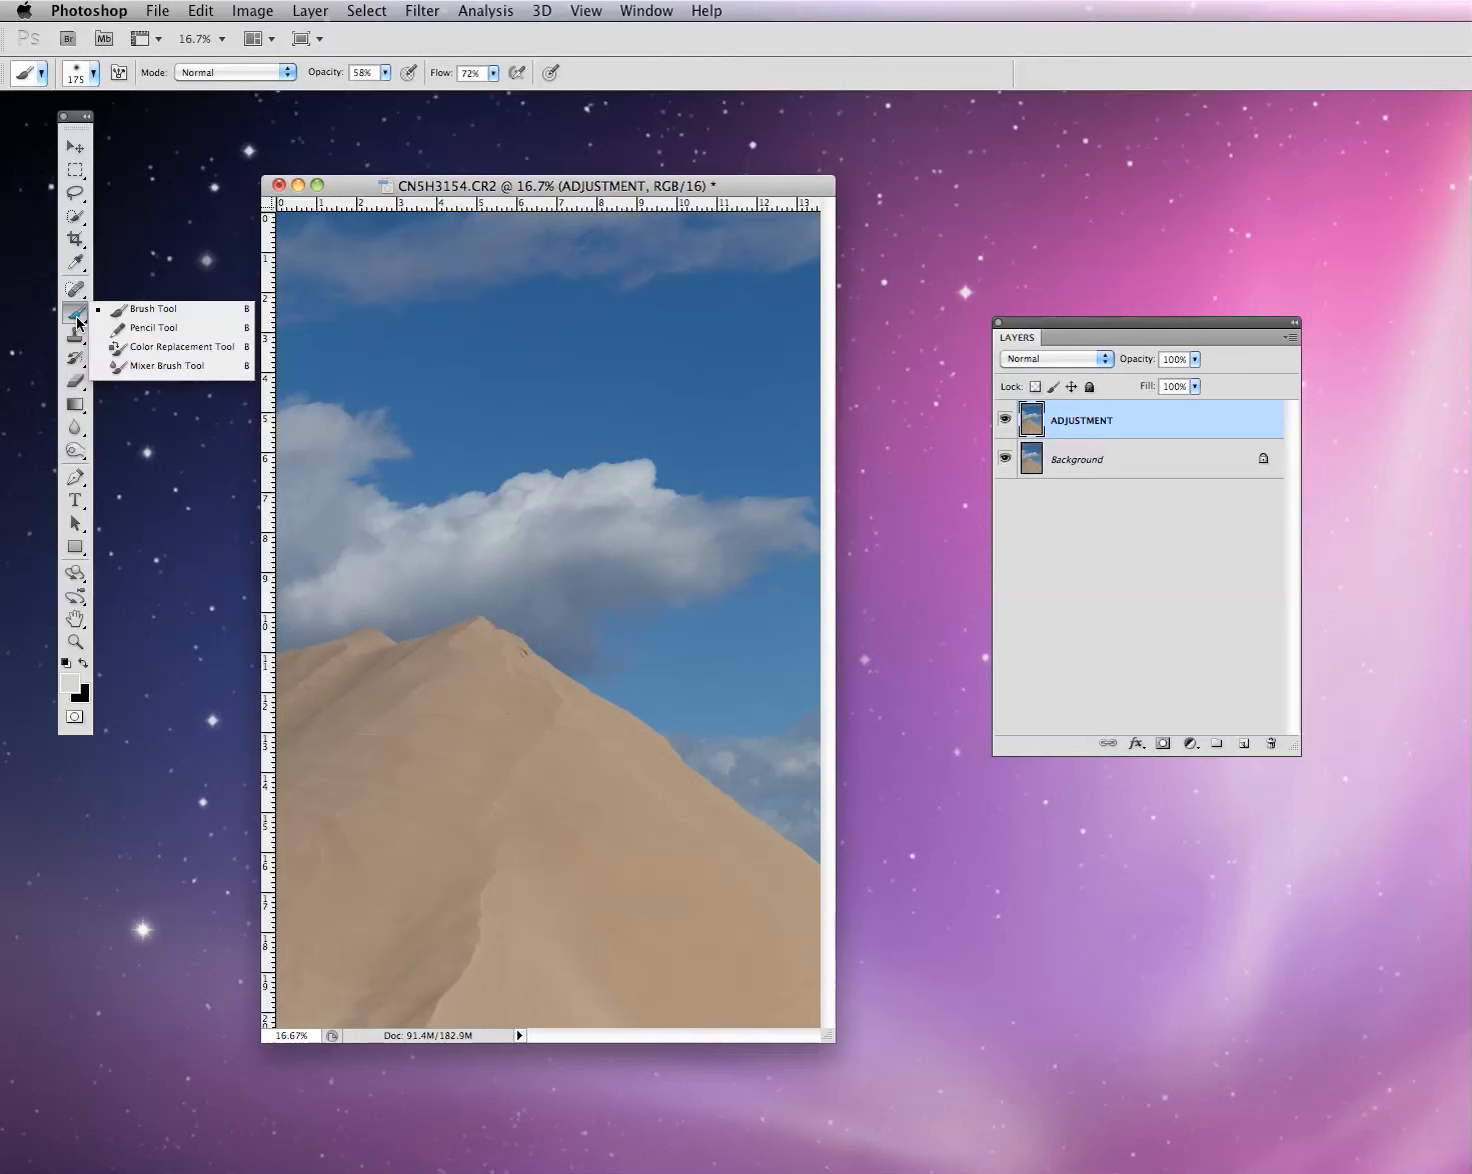
left_click(138, 330)
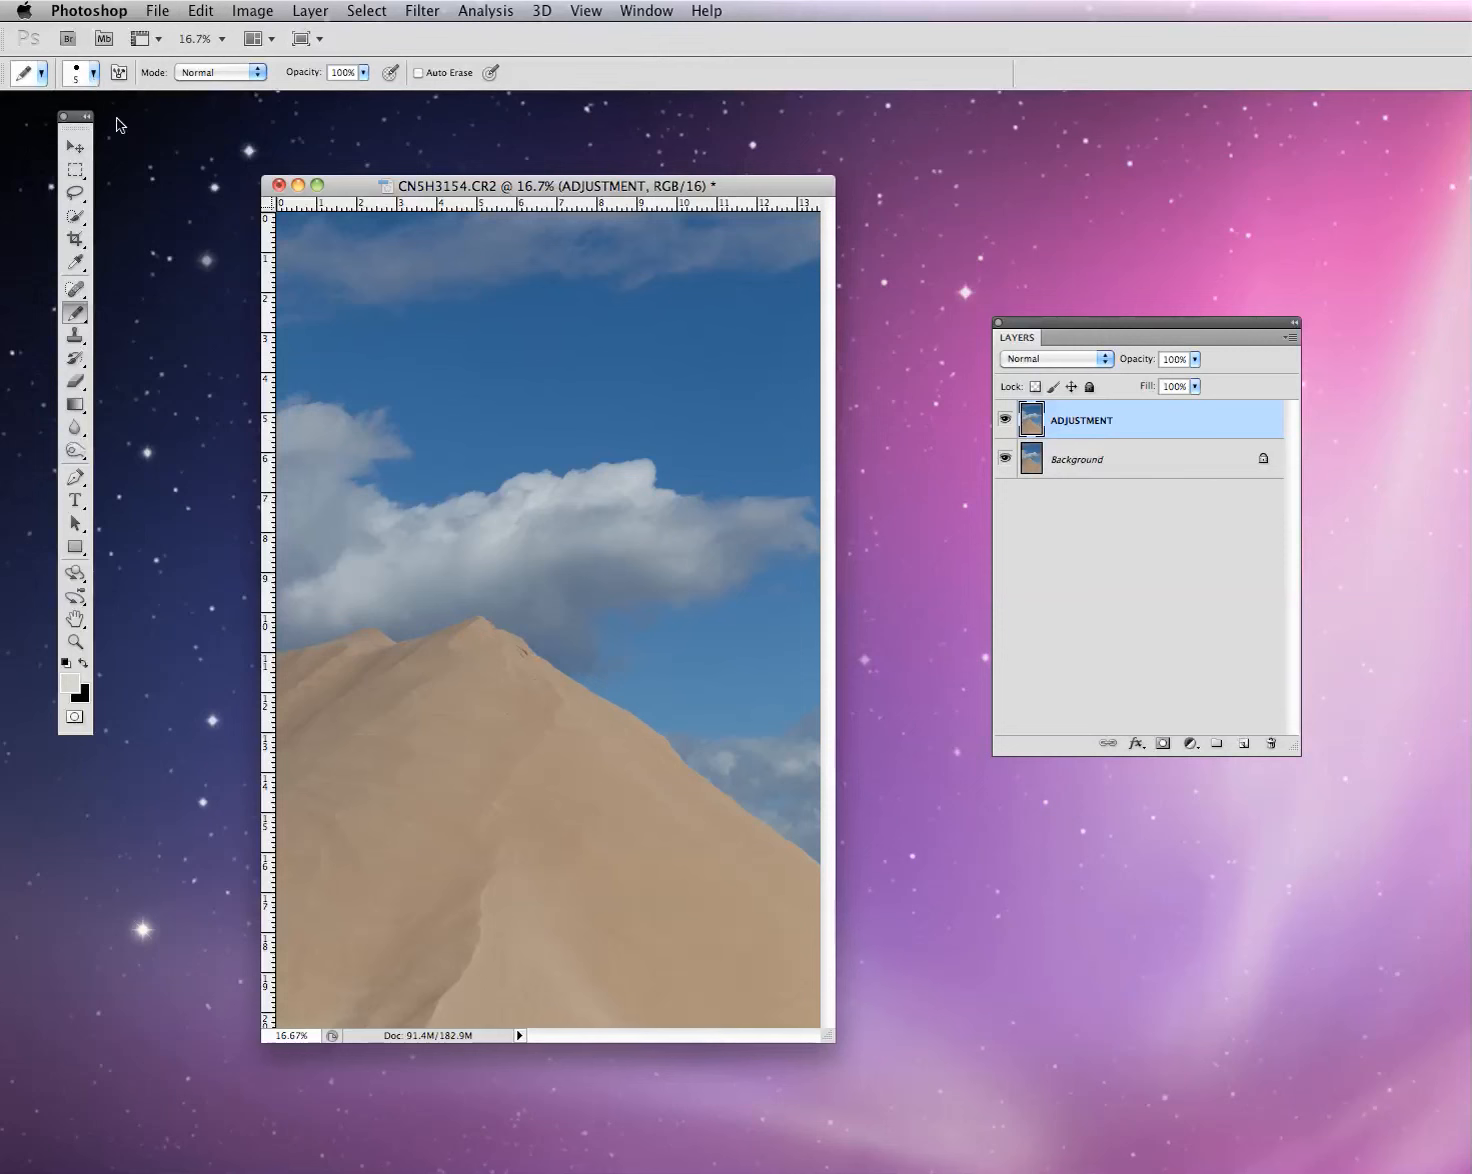
left_click(93, 72)
left_click_drag(29, 128, 47, 127)
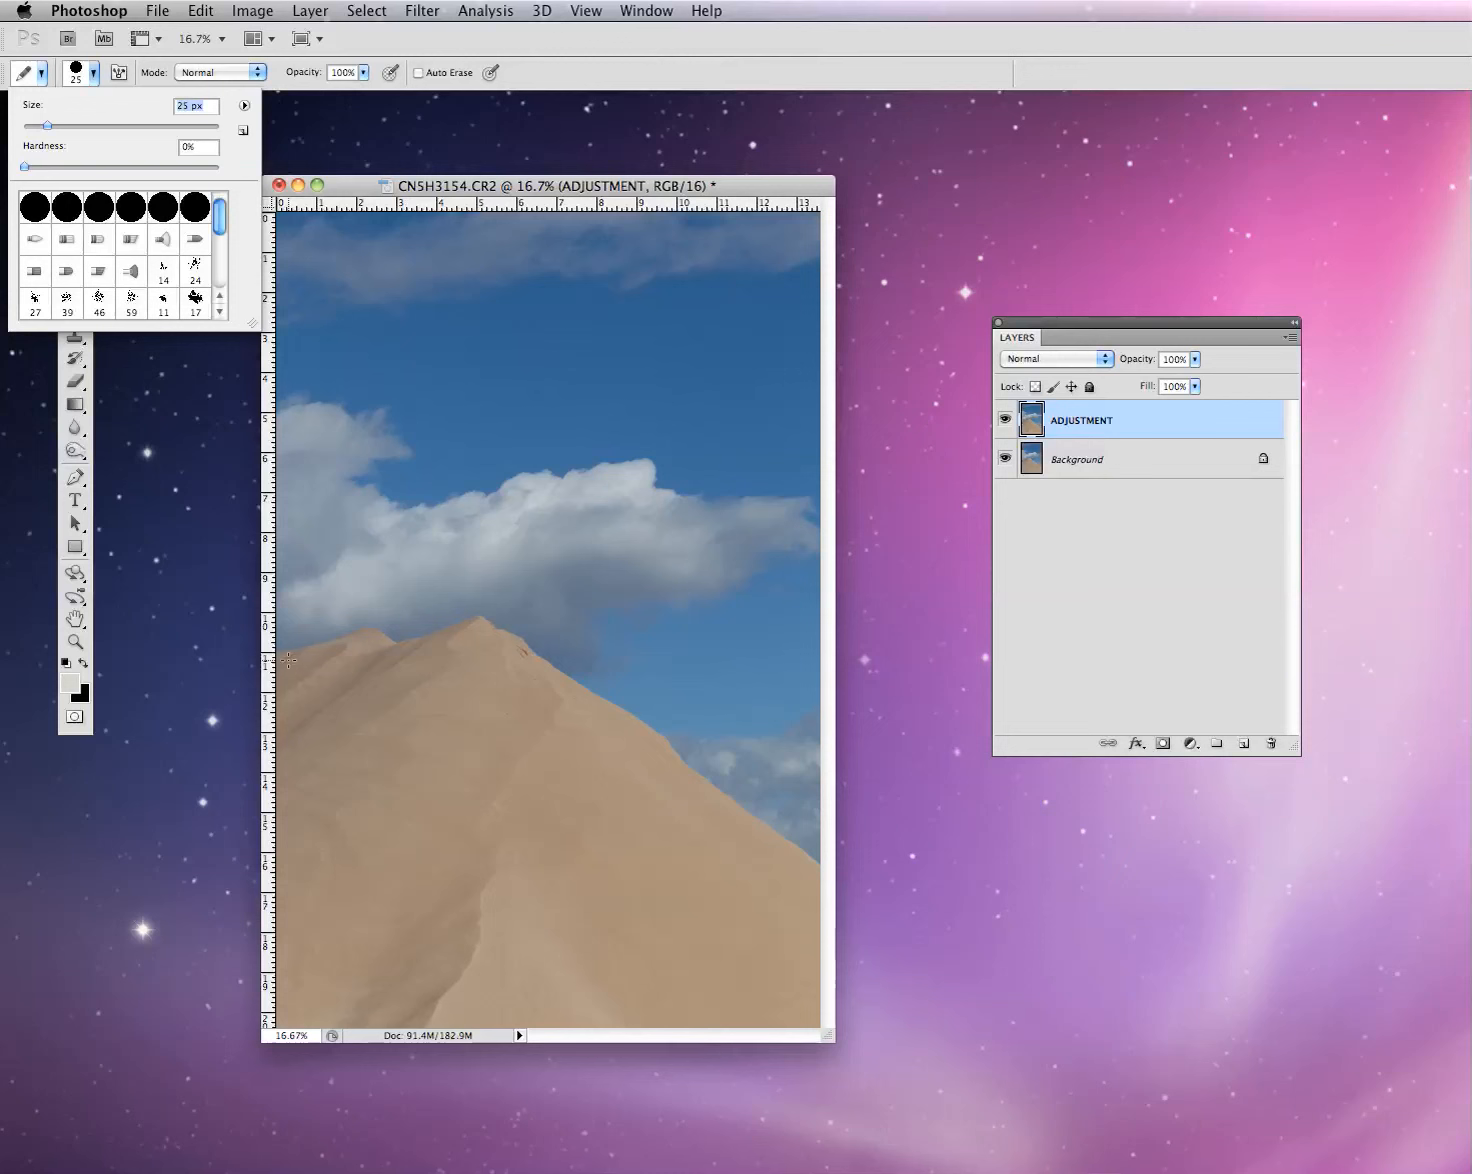
mouse_move(284, 659)
left_mouse_down()
mouse_move(471, 626)
mouse_move(572, 751)
mouse_move(792, 885)
mouse_move(812, 1009)
left_mouse_up()
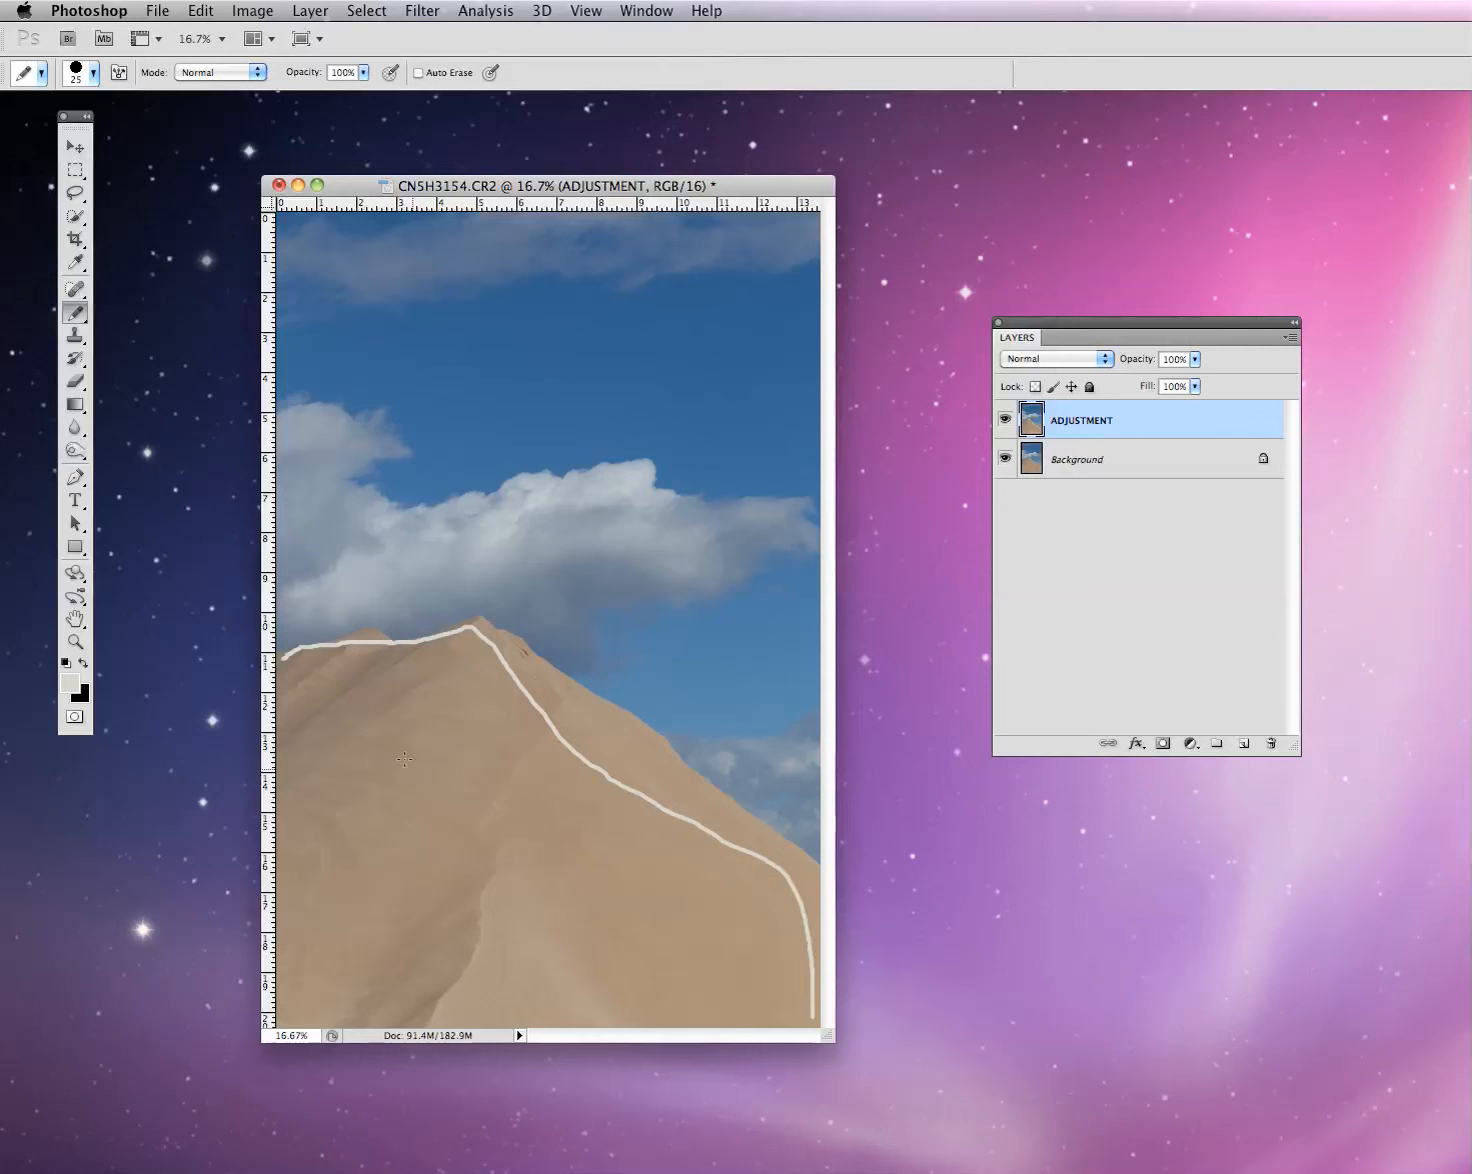
mouse_move(284, 655)
left_mouse_down()
mouse_move(288, 978)
mouse_move(435, 1003)
mouse_move(806, 1015)
left_mouse_up()
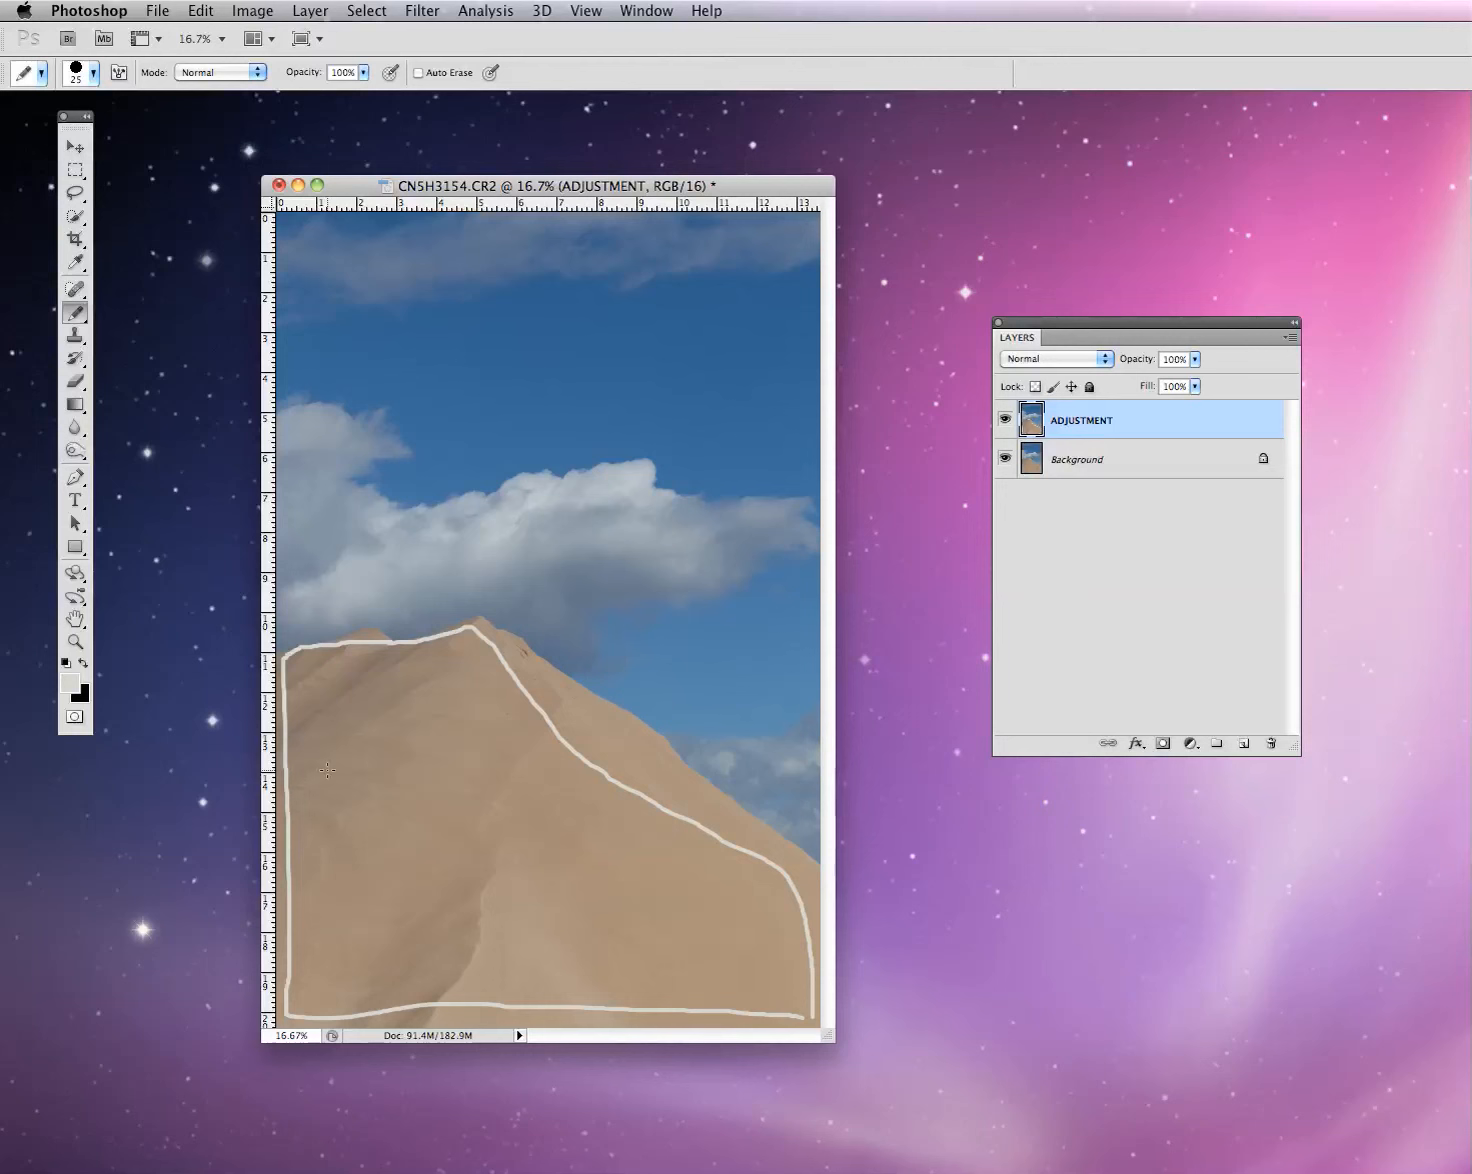
Set the background color to bright red, f21111
left_click(80, 700)
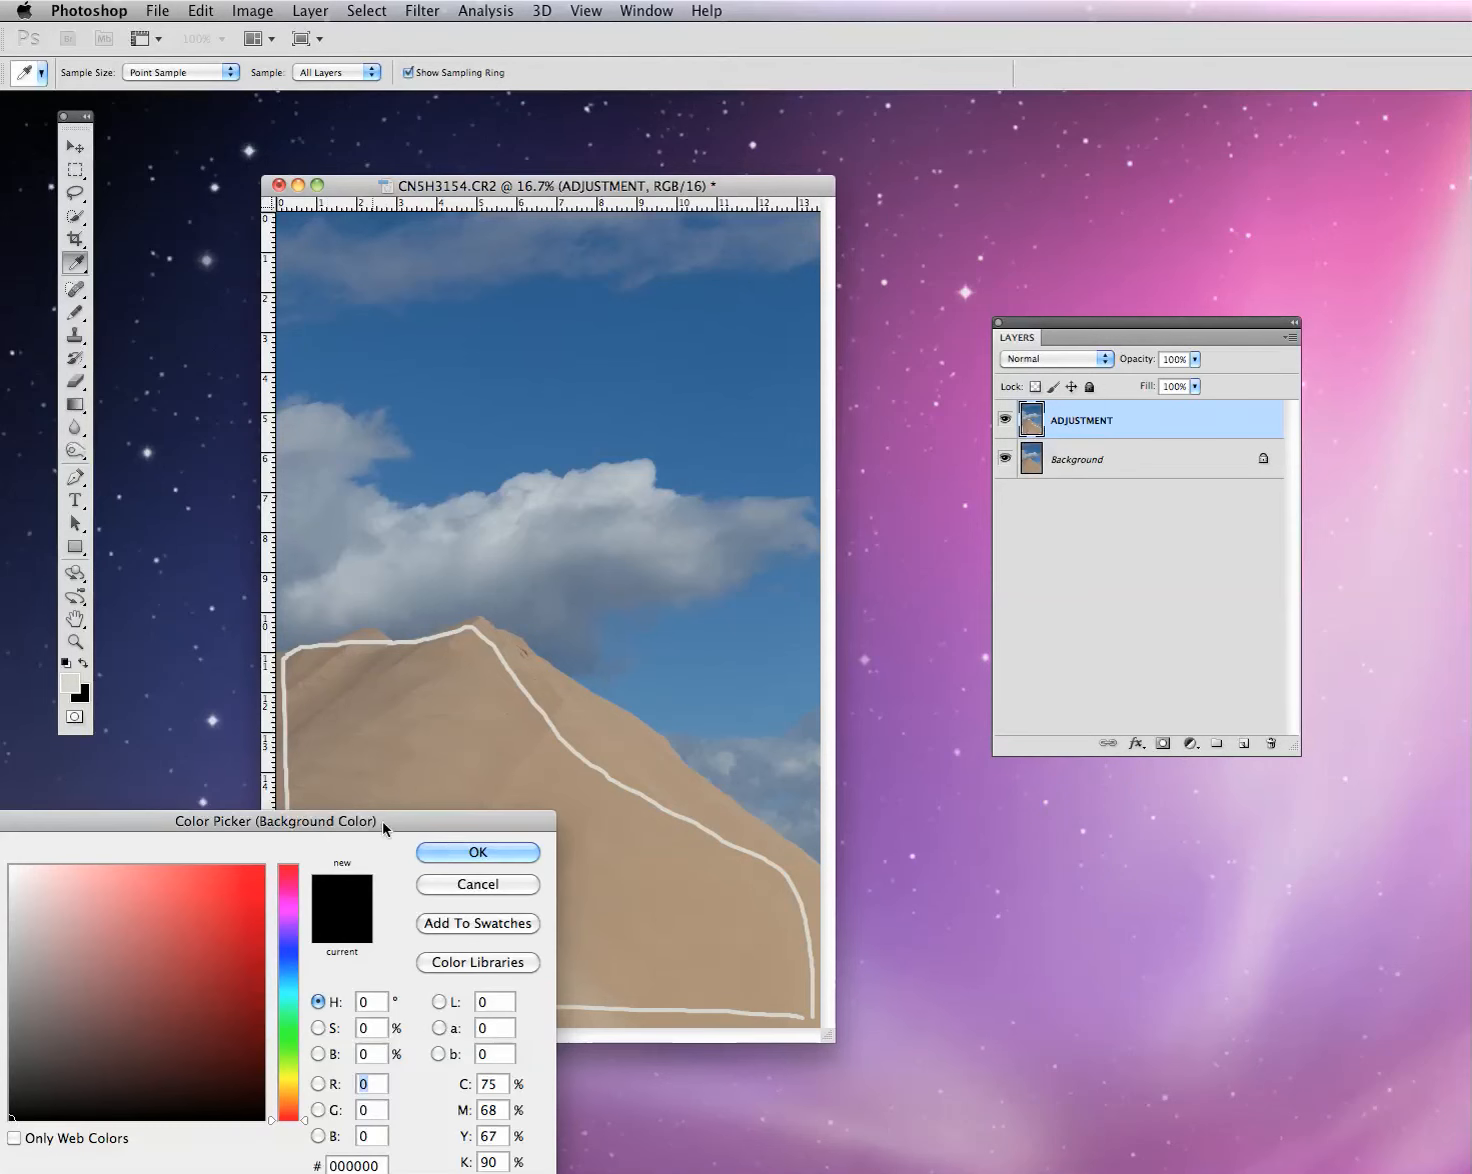
left_click(203, 1108)
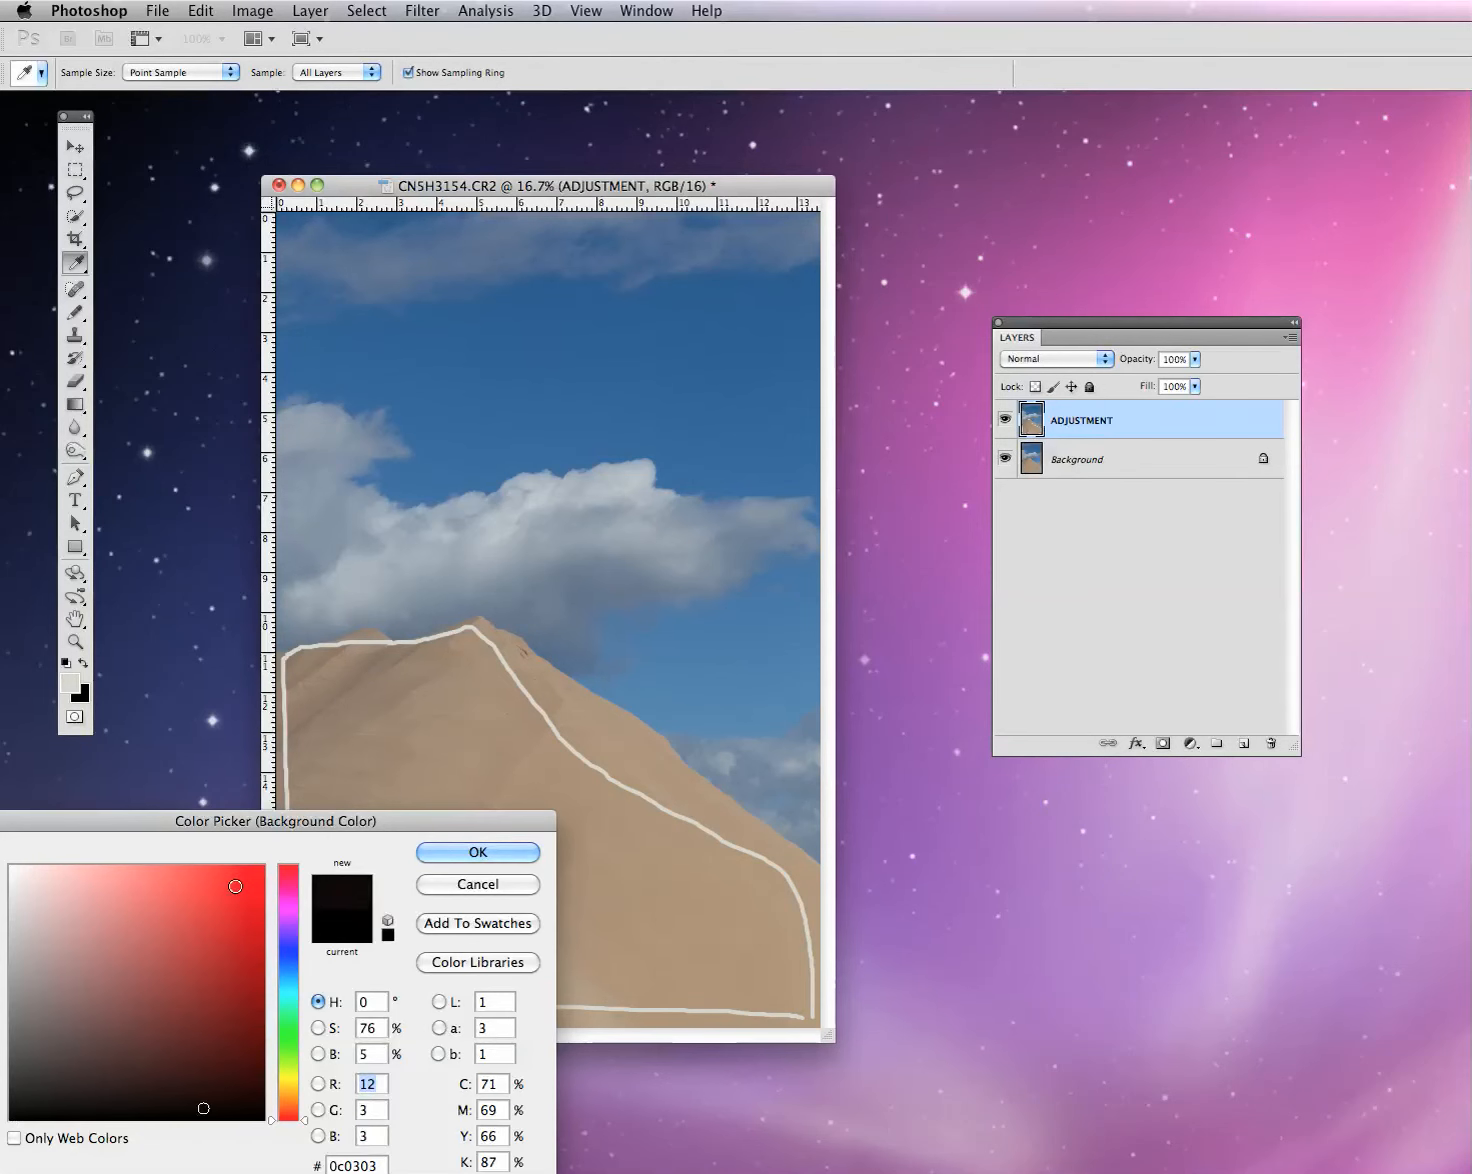
left_click(246, 879)
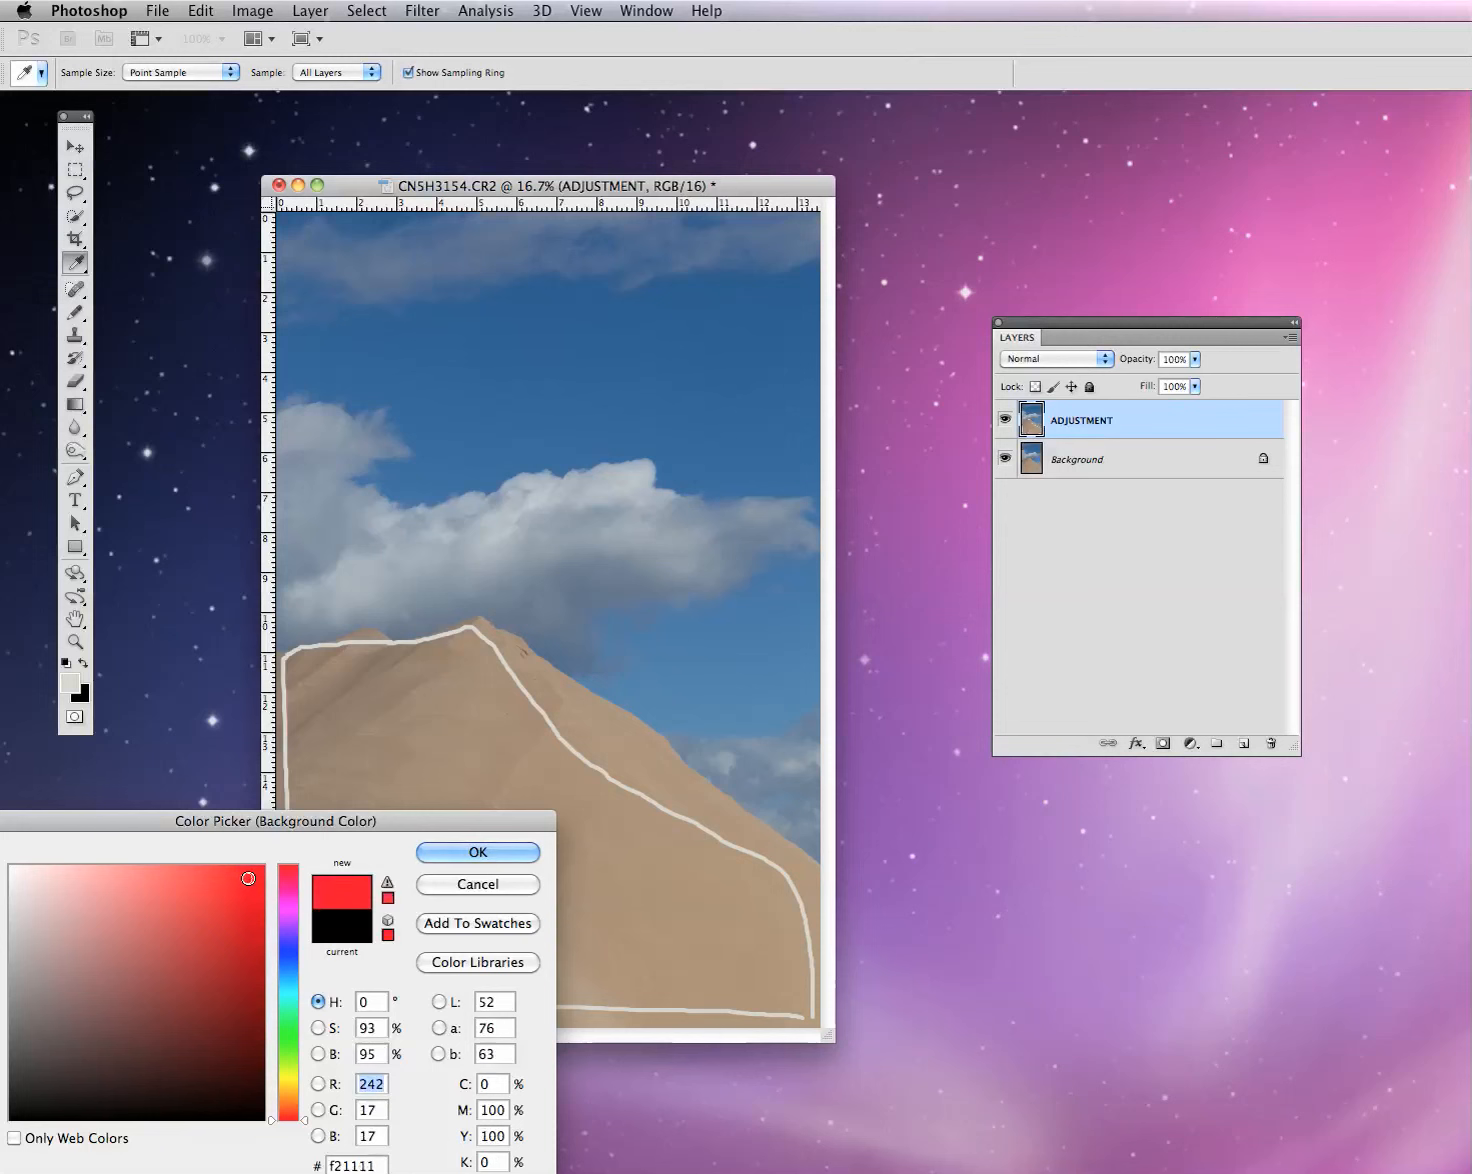
left_click(500, 853)
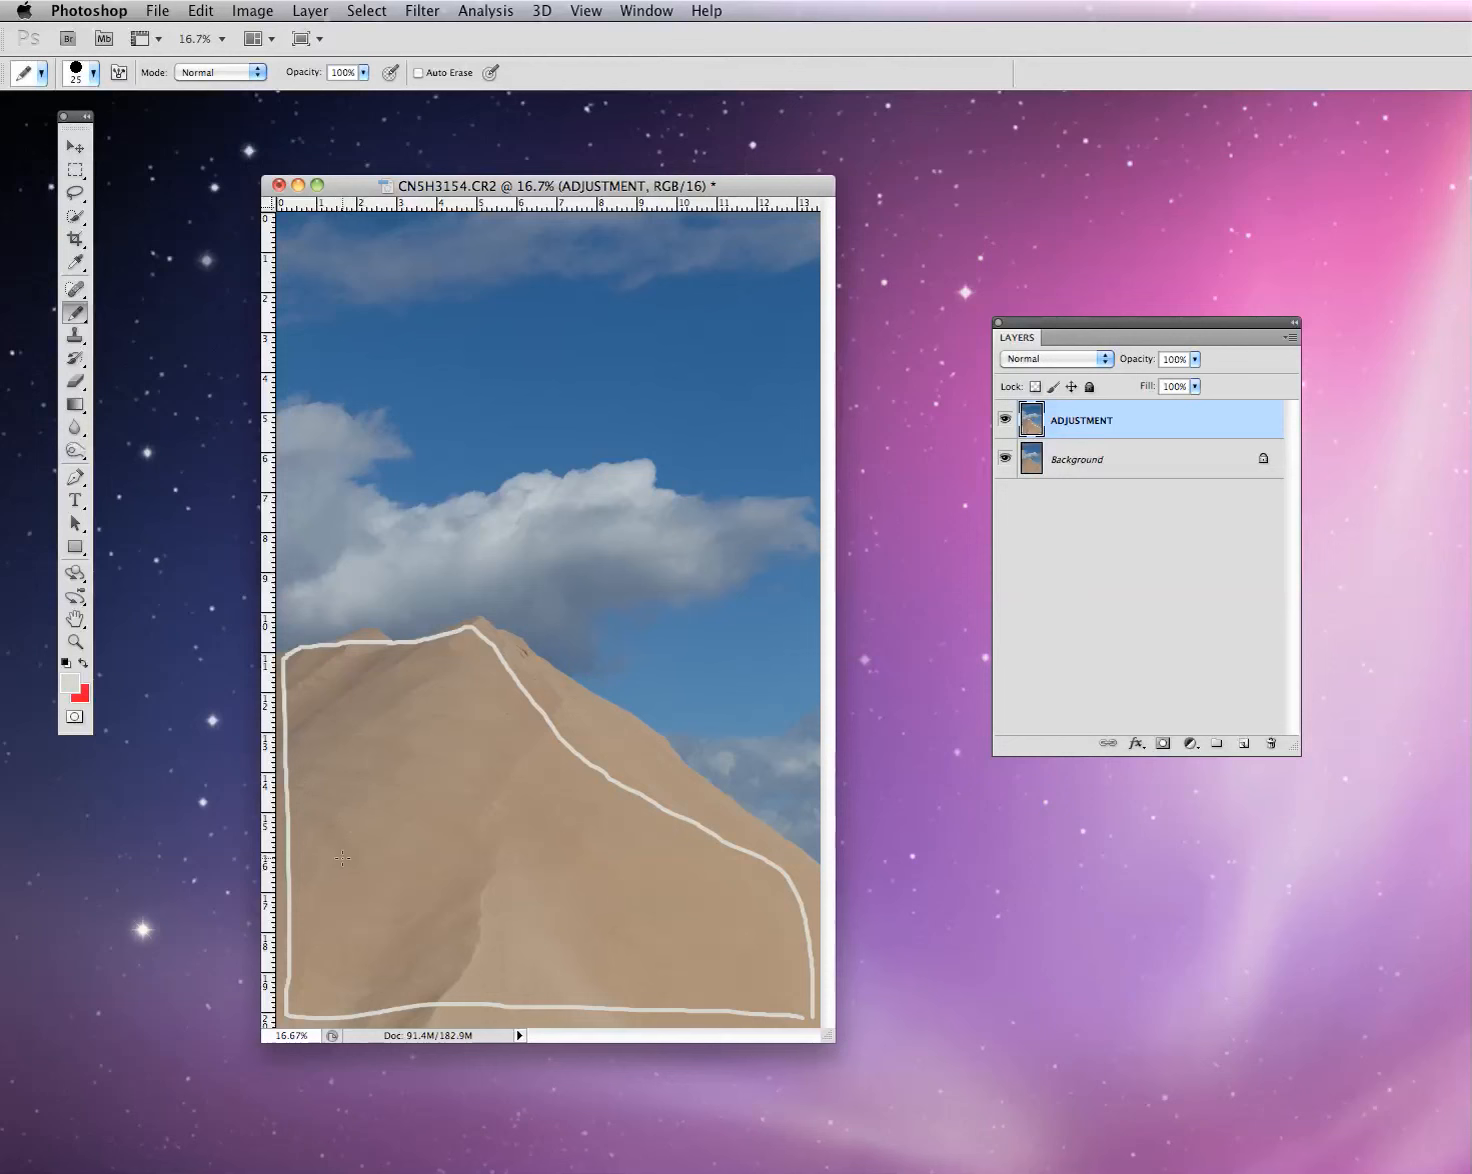
Handwrite DARK inside the dune outline, and outline the large central cloud with the handwritten label LIGHT
left_click_drag(340, 842, 334, 826)
mouse_move(378, 851)
left_mouse_down()
mouse_move(451, 860)
mouse_move(464, 842)
mouse_move(449, 848)
mouse_move(487, 851)
left_mouse_up()
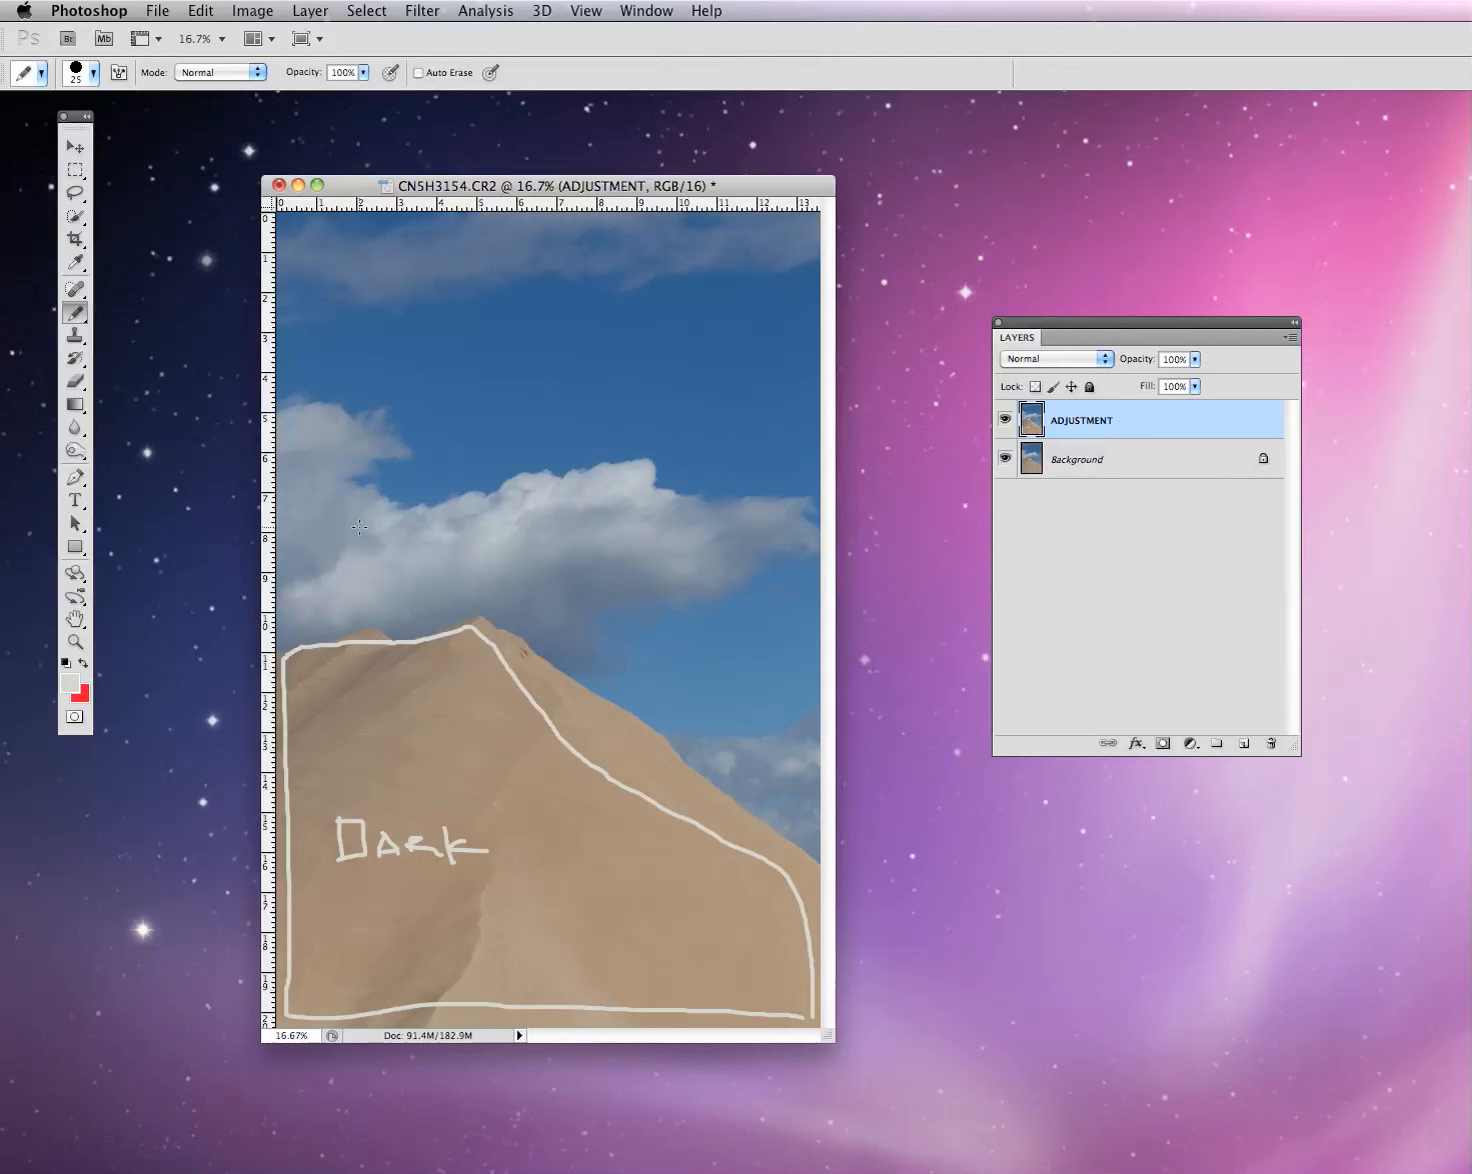
mouse_move(378, 503)
left_mouse_down()
mouse_move(519, 466)
mouse_move(722, 472)
mouse_move(767, 497)
left_mouse_up()
mouse_move(755, 567)
left_mouse_down()
mouse_move(584, 617)
mouse_move(482, 601)
mouse_move(322, 615)
mouse_move(295, 587)
mouse_move(289, 498)
mouse_move(310, 473)
mouse_move(377, 480)
mouse_move(399, 508)
mouse_move(372, 565)
mouse_move(465, 558)
left_mouse_up()
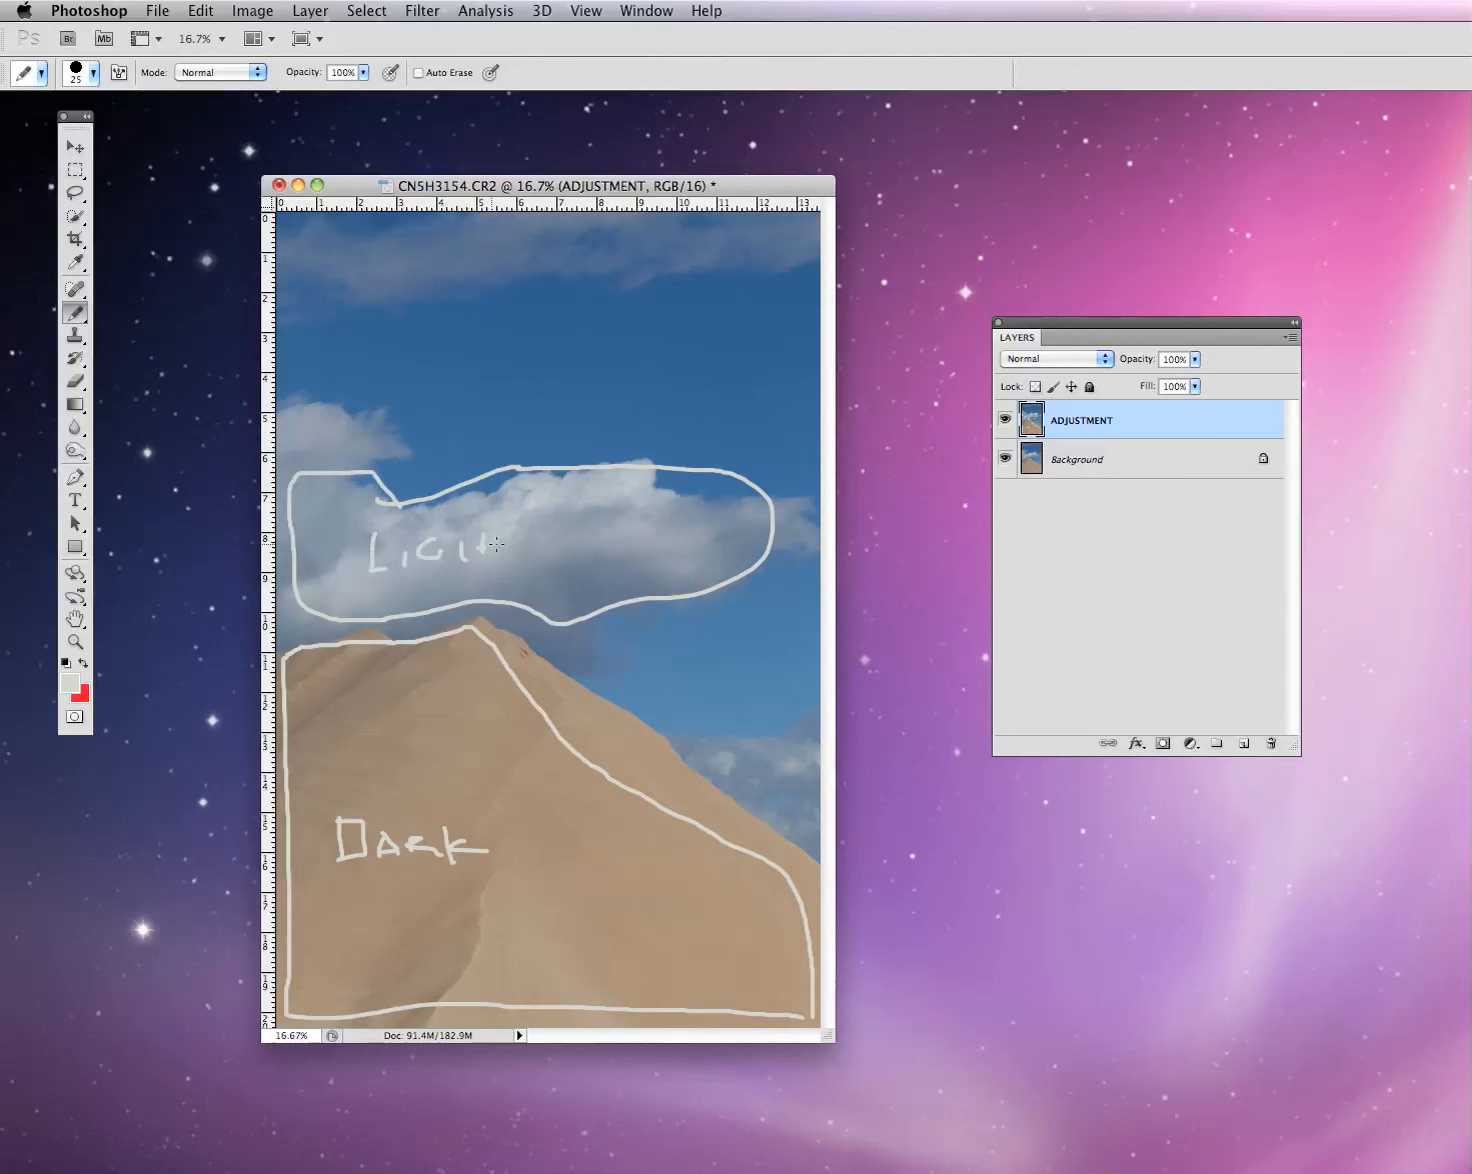
left_click_drag(514, 533, 514, 556)
left_click_drag(503, 533, 545, 532)
Outline and label the remaining sky areas: D on the blue patch beside the dune and the upper blue band, L on the topmost clouds
mouse_move(745, 591)
left_mouse_down()
mouse_move(592, 651)
mouse_move(616, 710)
mouse_move(712, 722)
left_mouse_up()
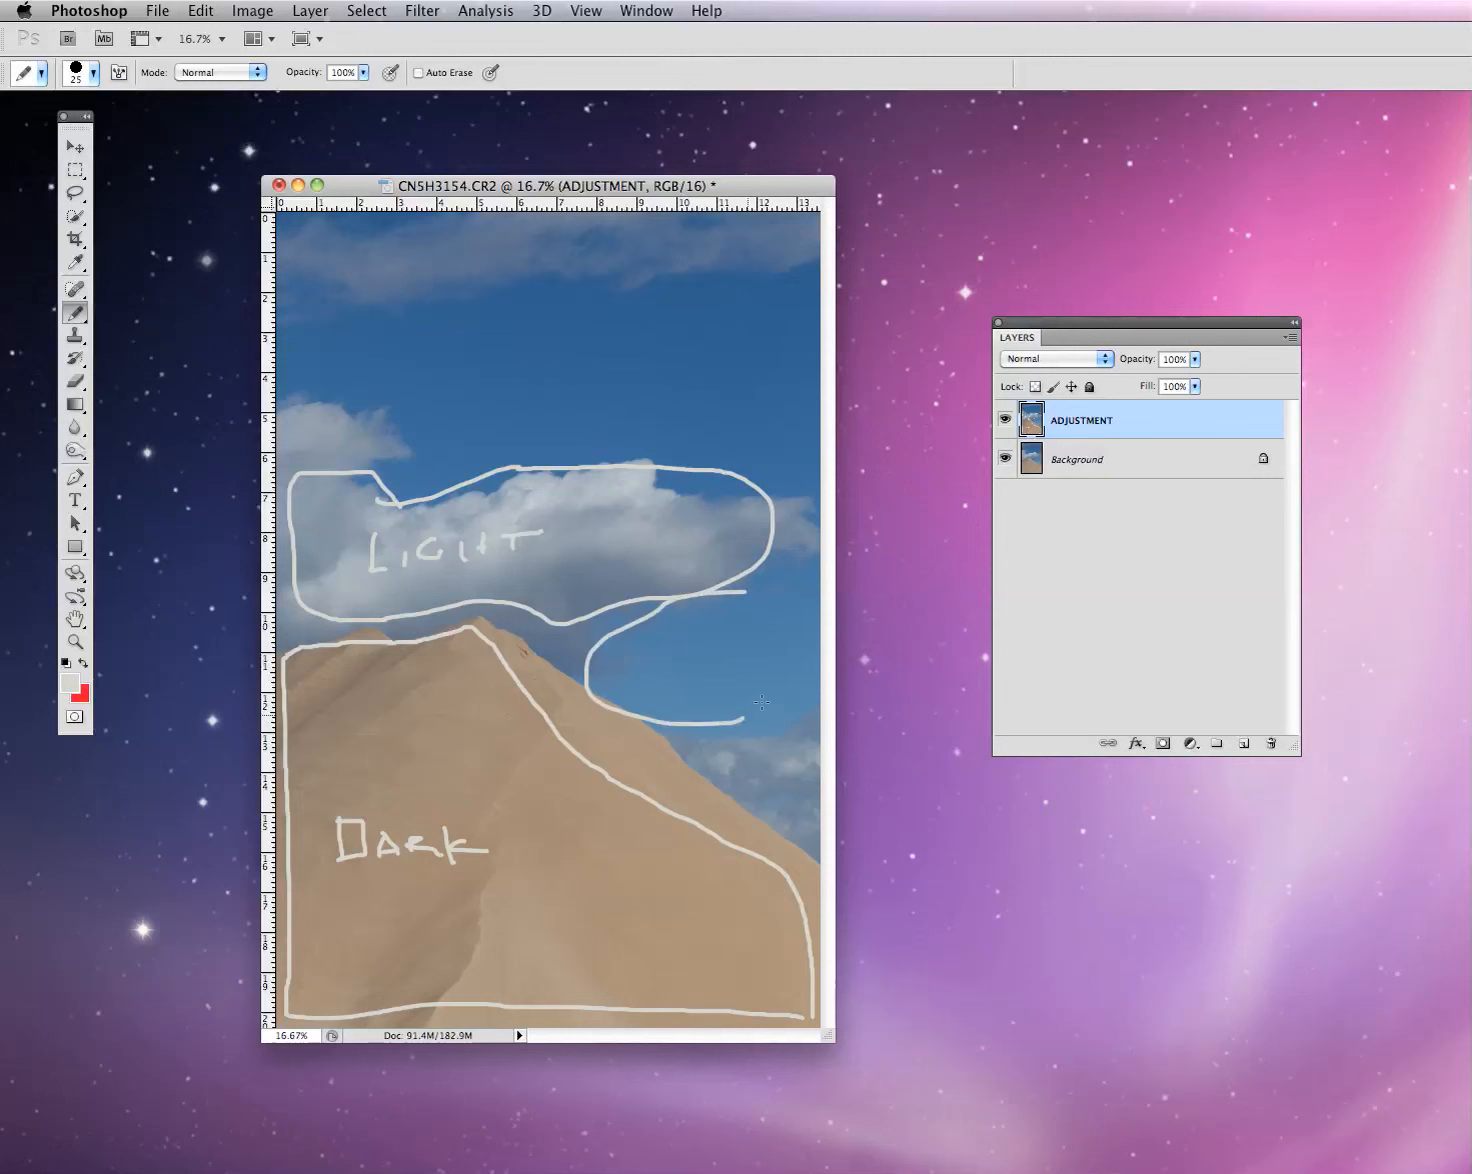
left_click_drag(710, 582, 770, 598)
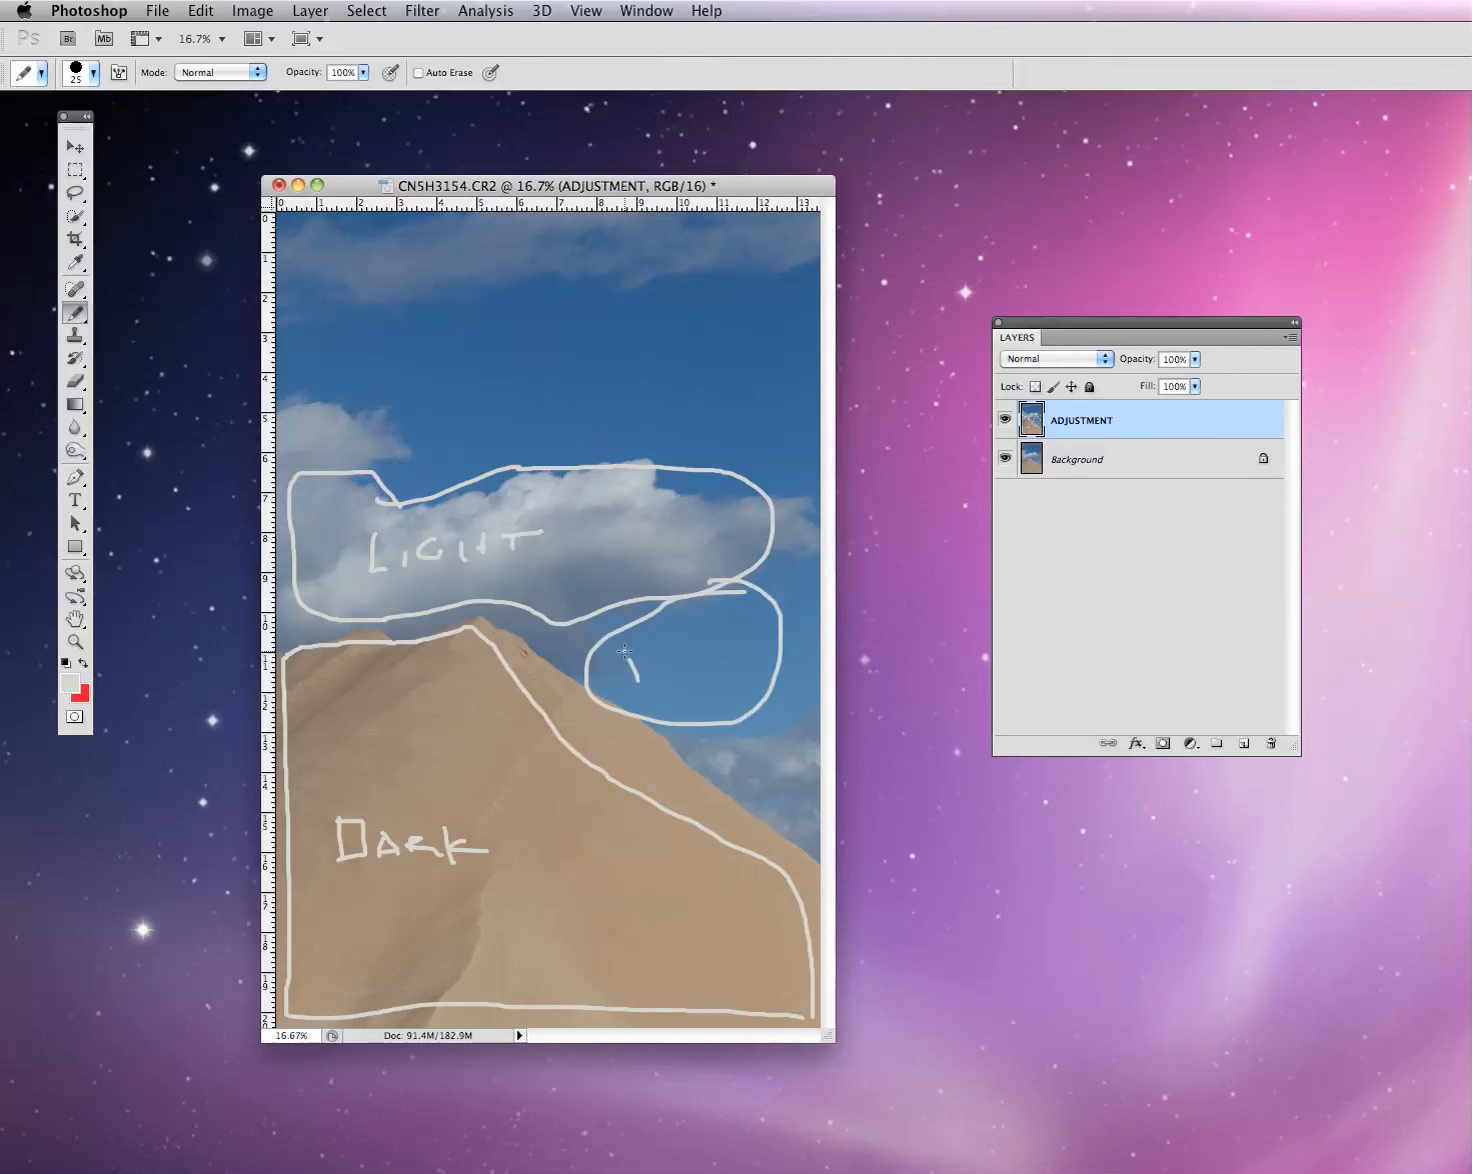
left_click_drag(663, 671, 632, 680)
mouse_move(316, 290)
left_mouse_down()
mouse_move(723, 303)
mouse_move(788, 323)
mouse_move(805, 404)
mouse_move(772, 439)
mouse_move(686, 449)
mouse_move(358, 436)
mouse_move(288, 336)
mouse_move(330, 307)
left_mouse_up()
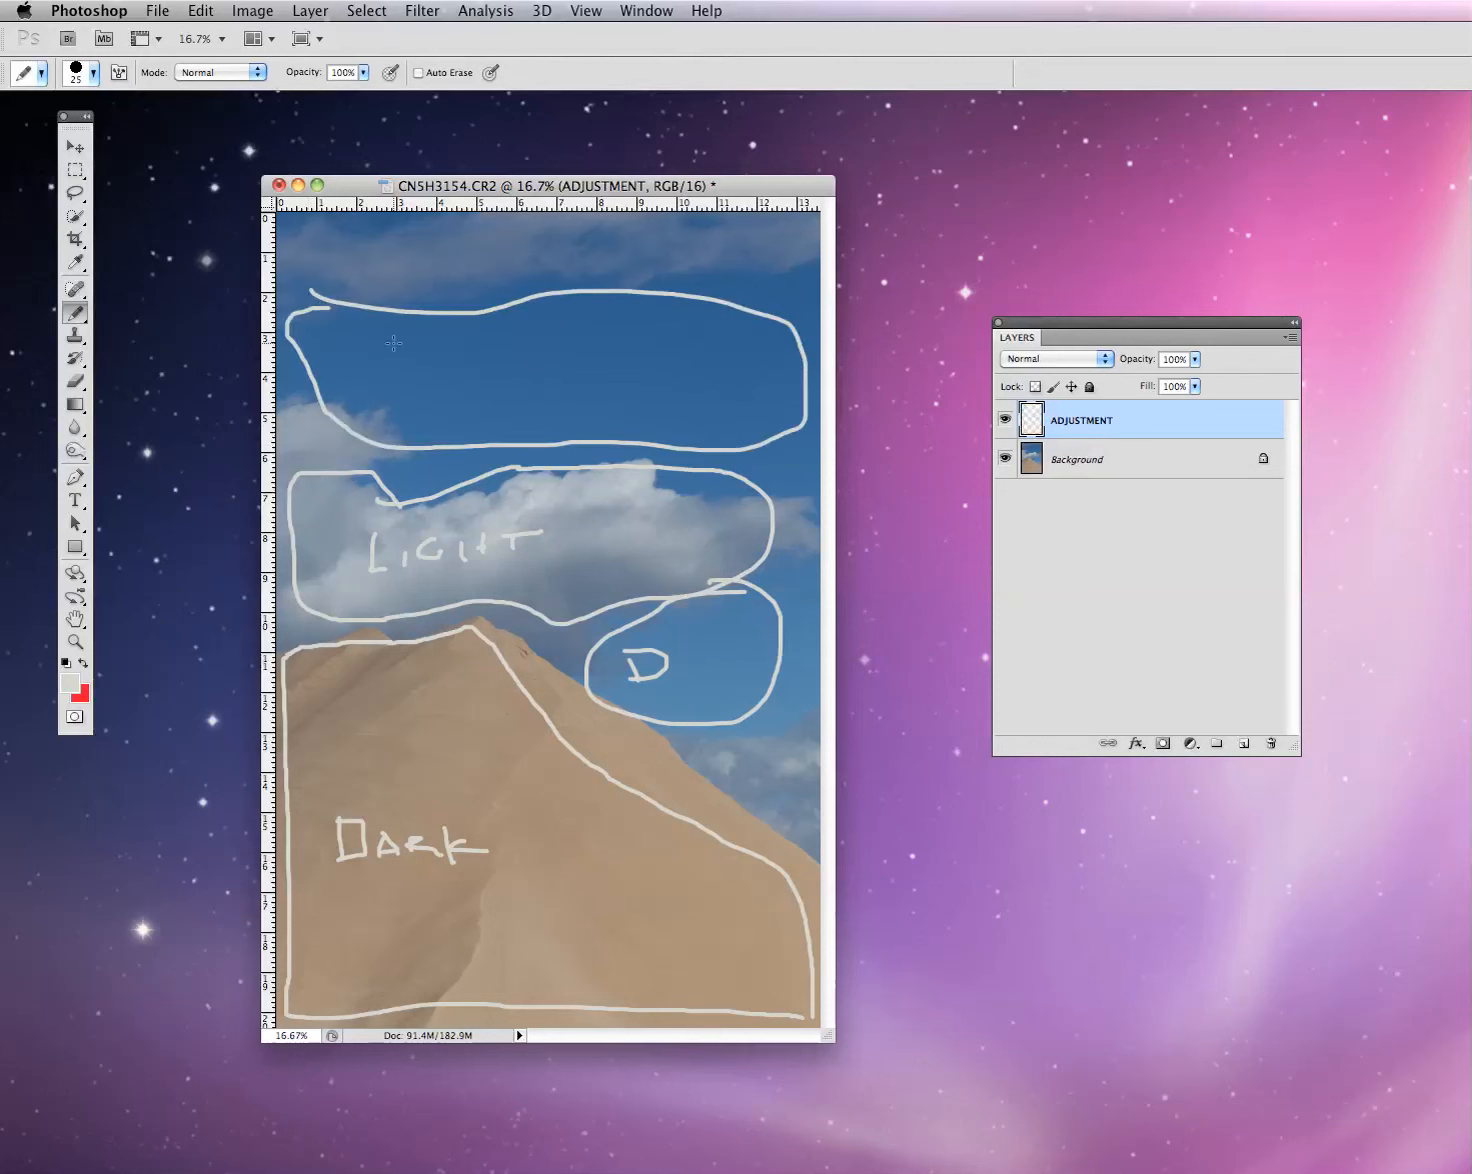
mouse_move(495, 358)
left_mouse_down()
mouse_move(492, 392)
mouse_move(538, 380)
mouse_move(490, 392)
left_mouse_up()
mouse_move(408, 212)
left_mouse_down()
mouse_move(330, 217)
mouse_move(291, 238)
mouse_move(298, 274)
mouse_move(393, 300)
mouse_move(575, 287)
mouse_move(743, 300)
mouse_move(808, 284)
mouse_move(813, 255)
mouse_move(775, 220)
mouse_move(715, 212)
left_mouse_up()
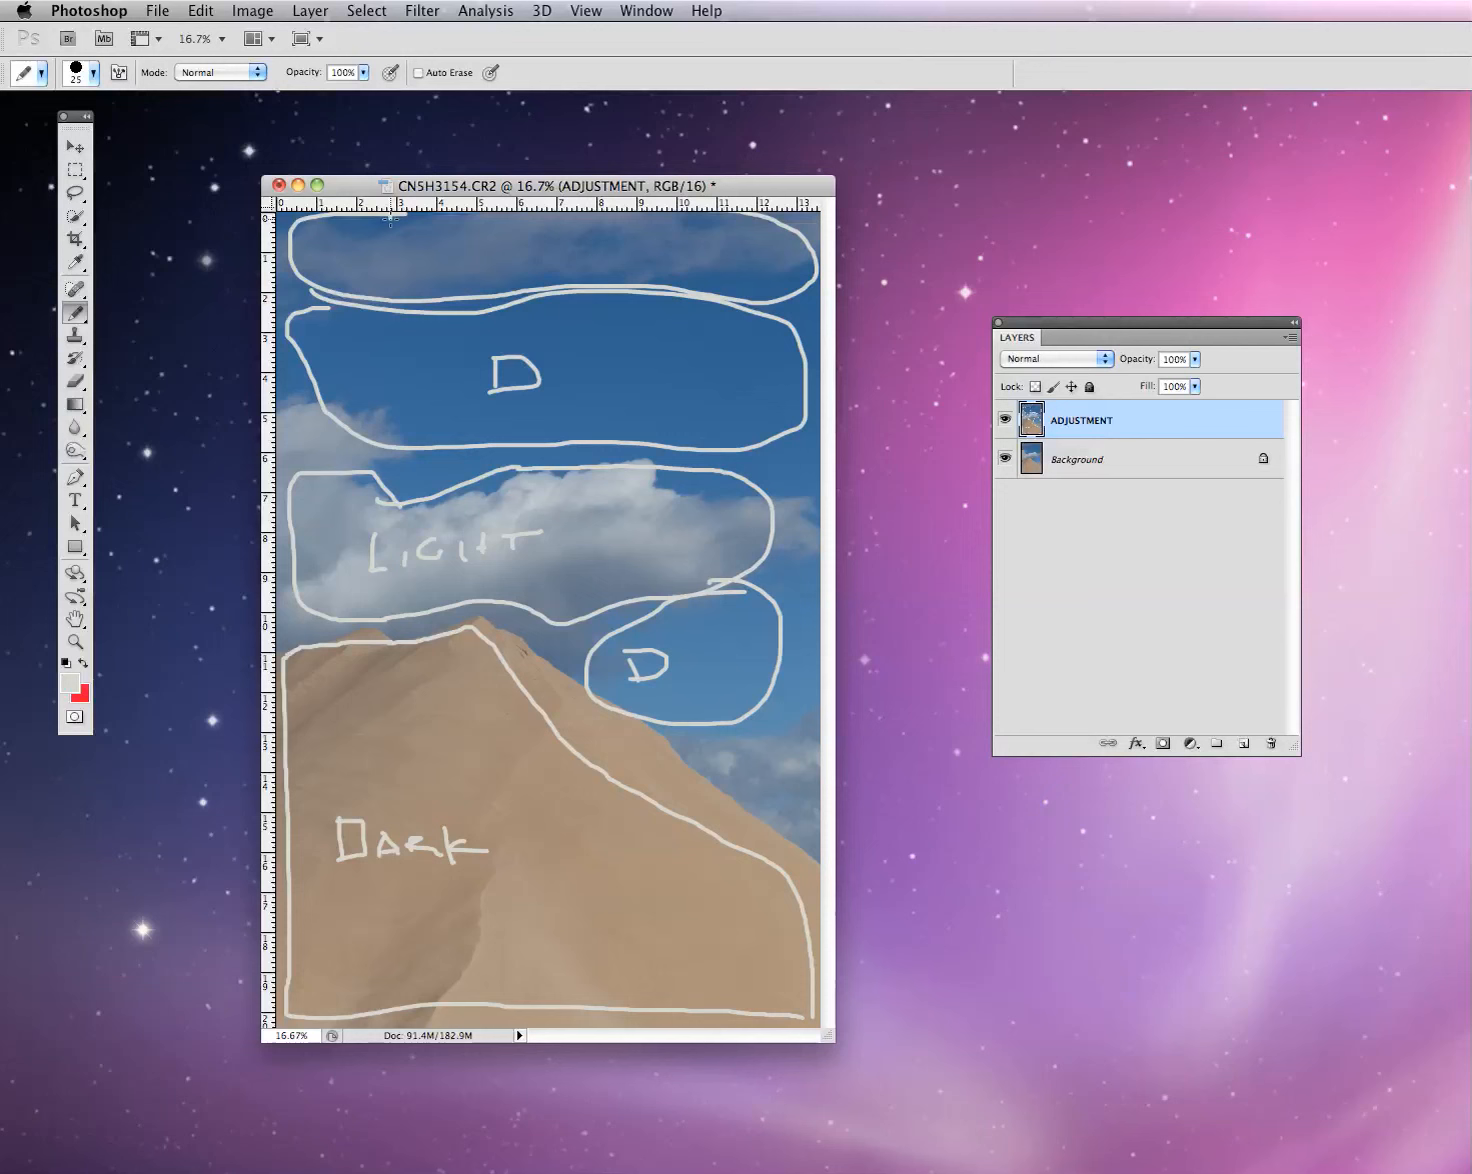
mouse_move(433, 236)
left_mouse_down()
mouse_move(434, 265)
mouse_move(533, 262)
left_mouse_up()
Toggle the ADJUSTMENT layer's visibility repeatedly to compare the marked-up copy with the original photo, leaving it hidden
left_click(1005, 421)
left_click(1005, 421)
left_click(1005, 421)
left_click(1005, 421)
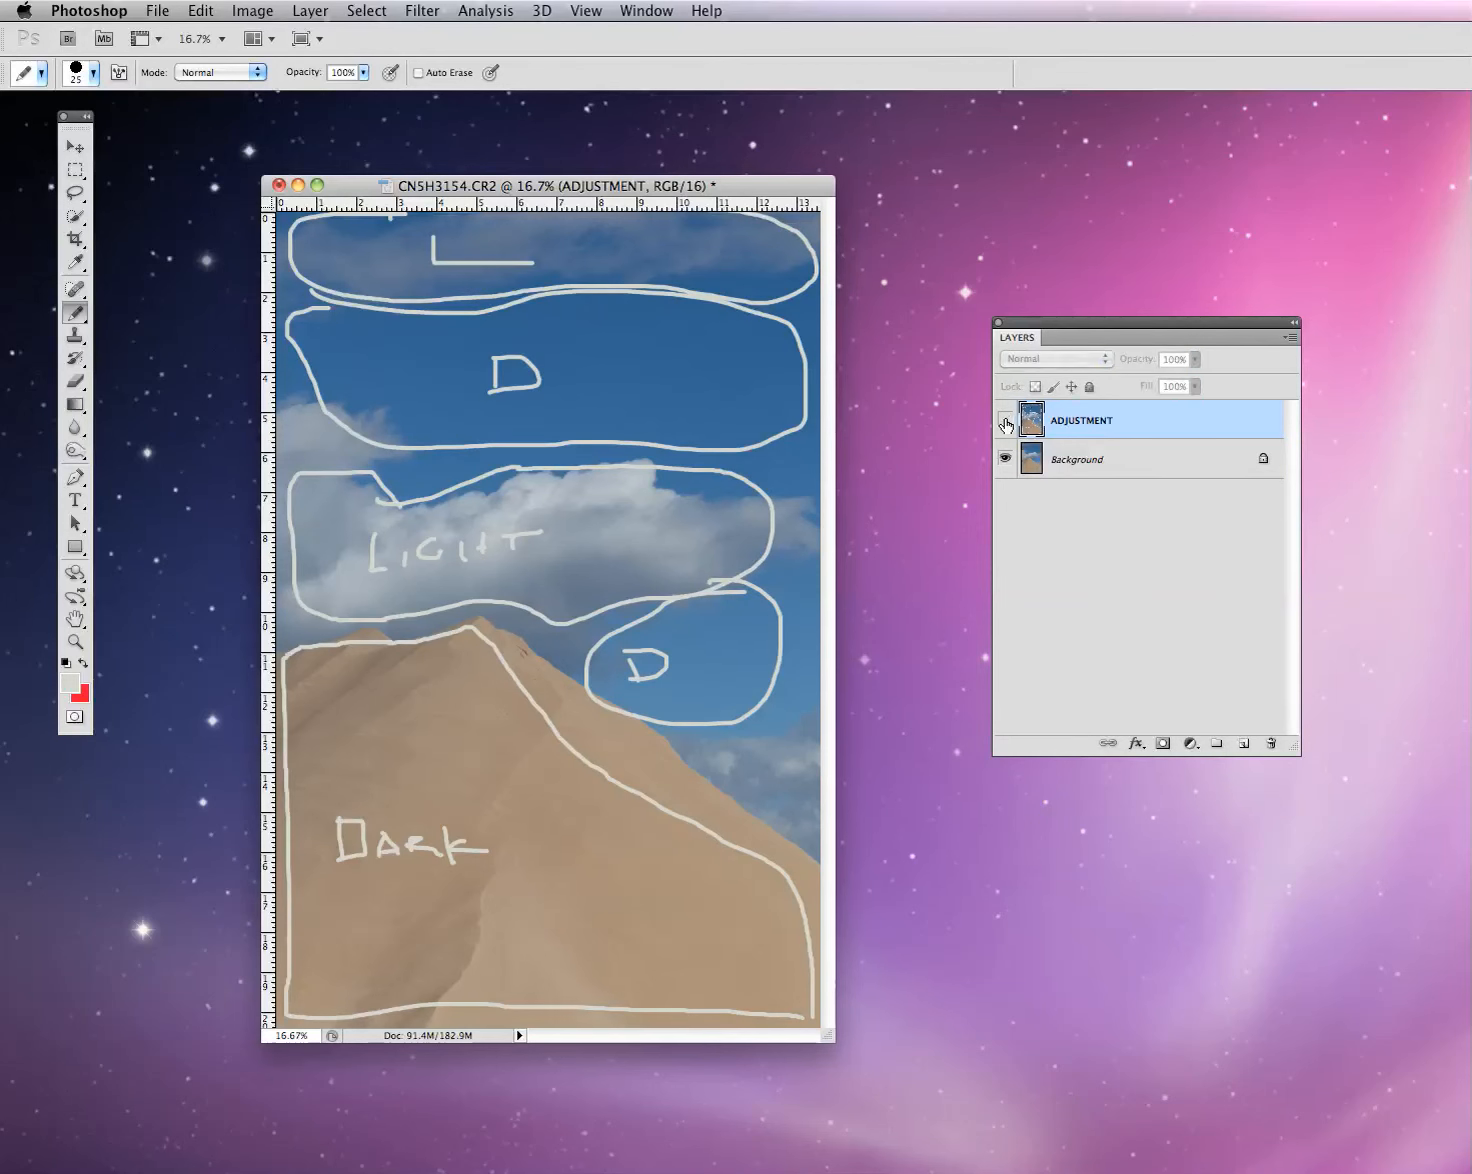
left_click(1005, 421)
left_click(1005, 421)
left_click(1005, 421)
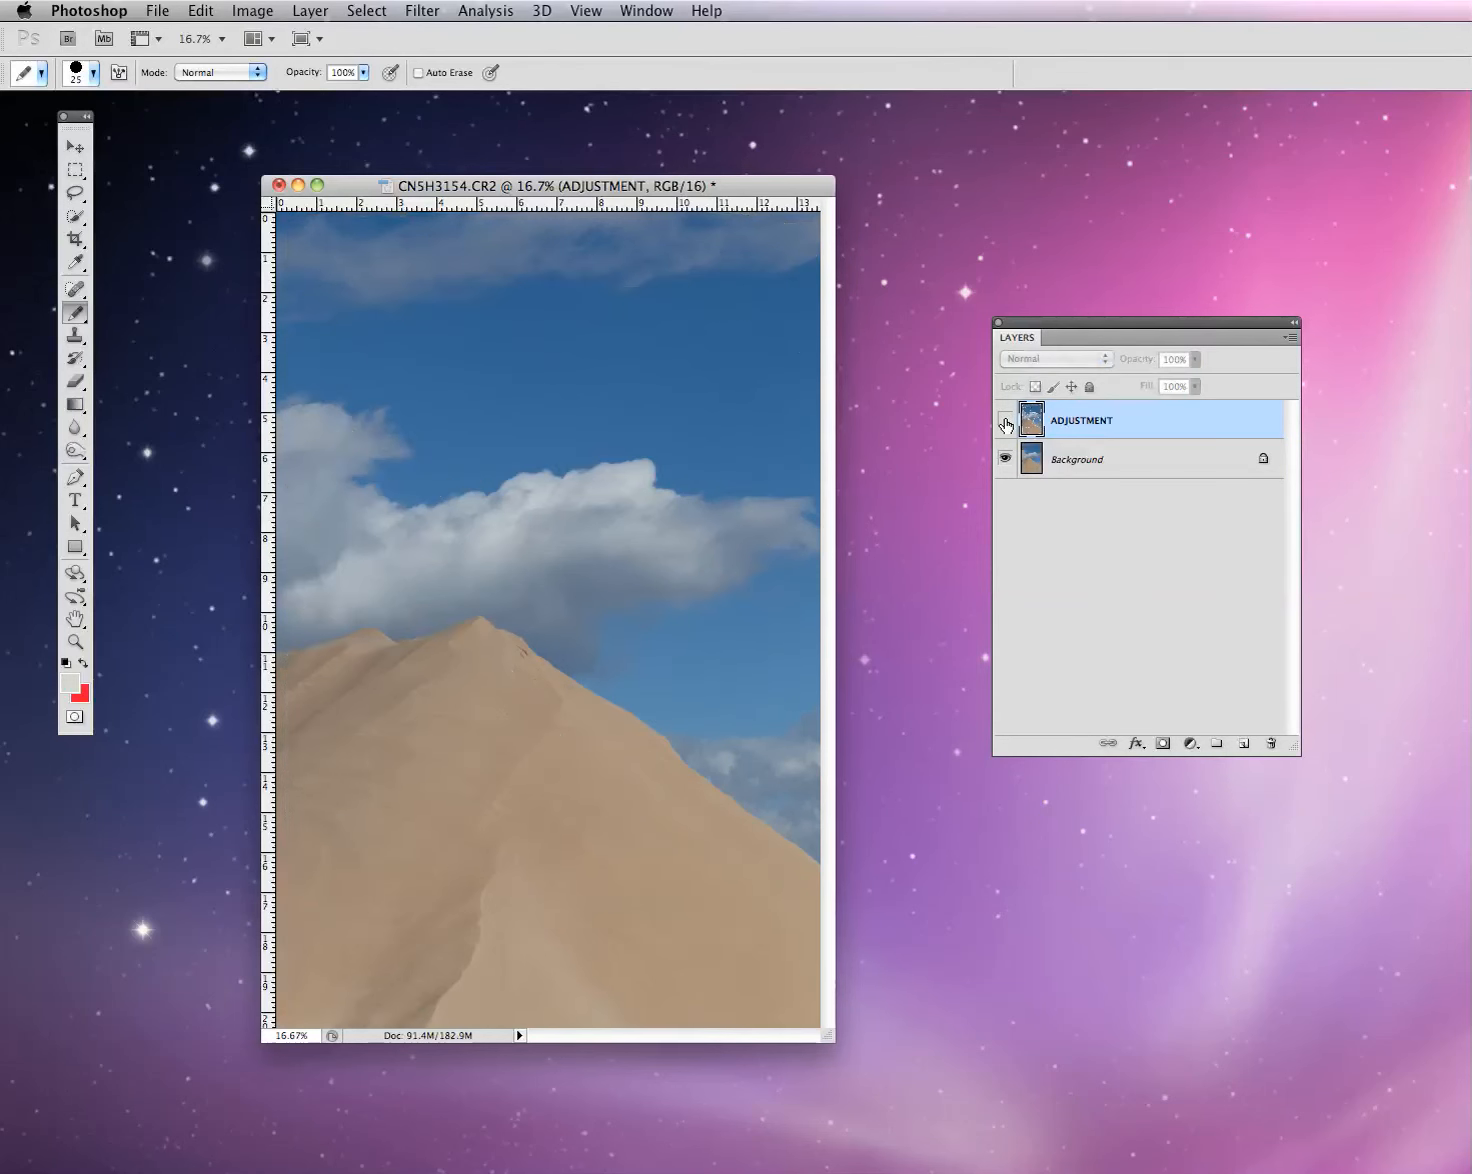
left_click(1005, 421)
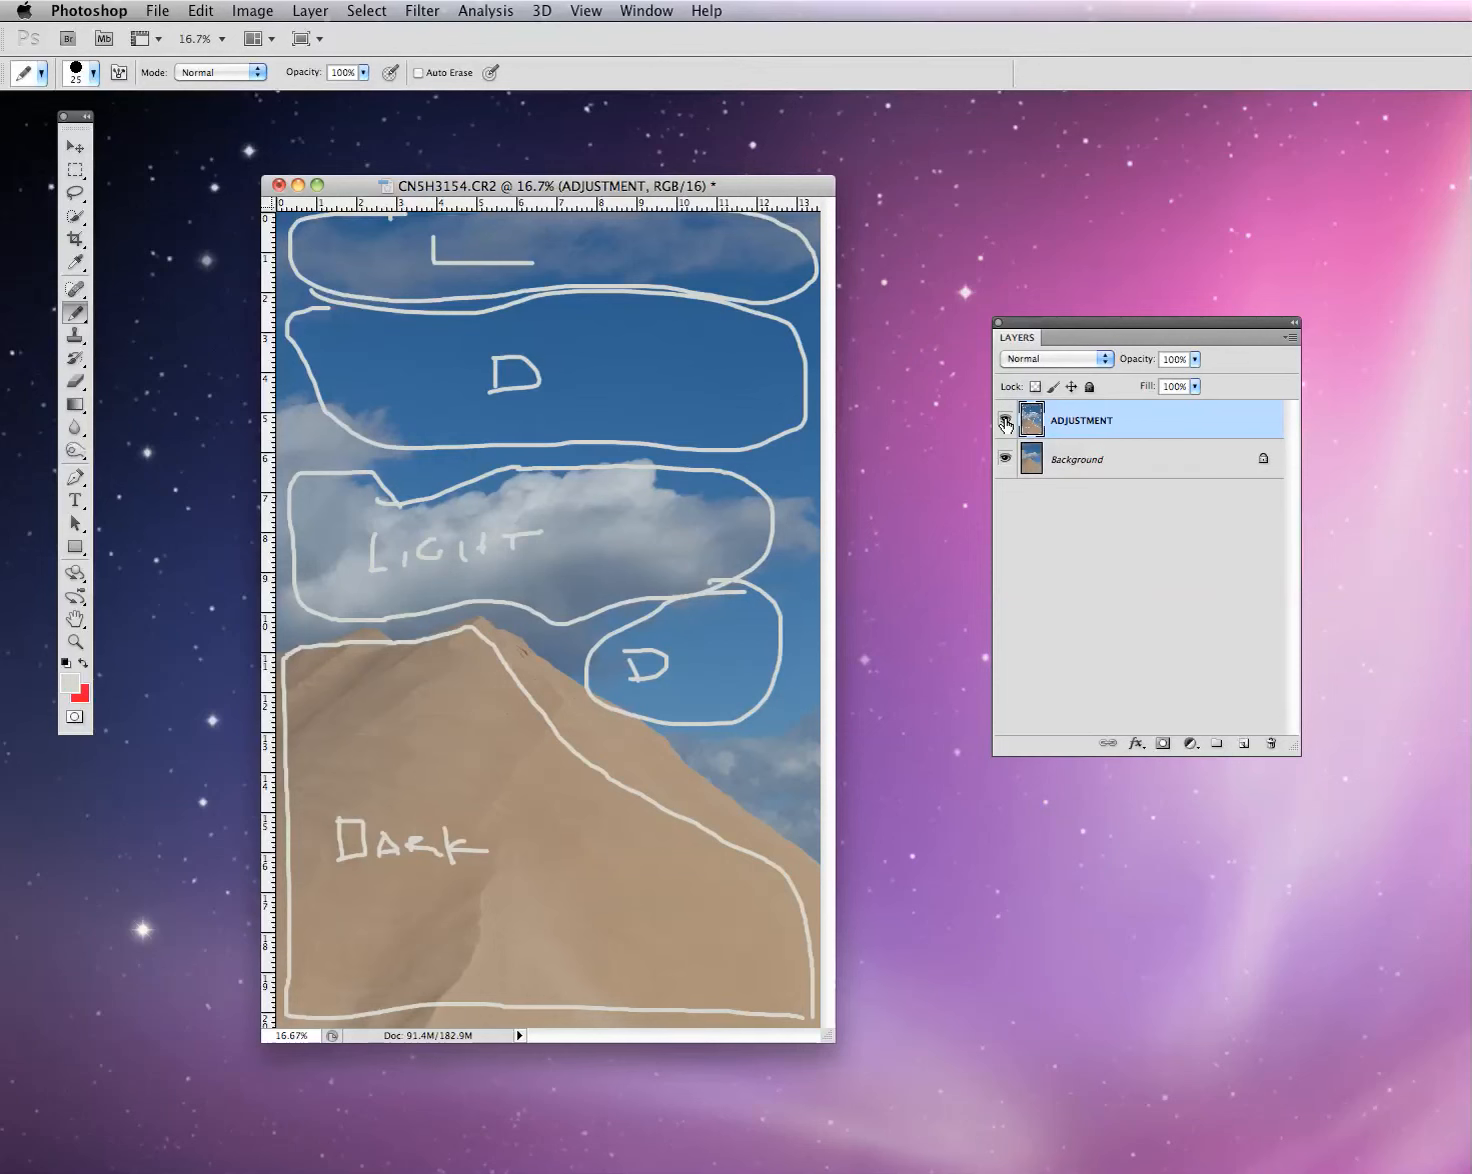
left_click(1005, 421)
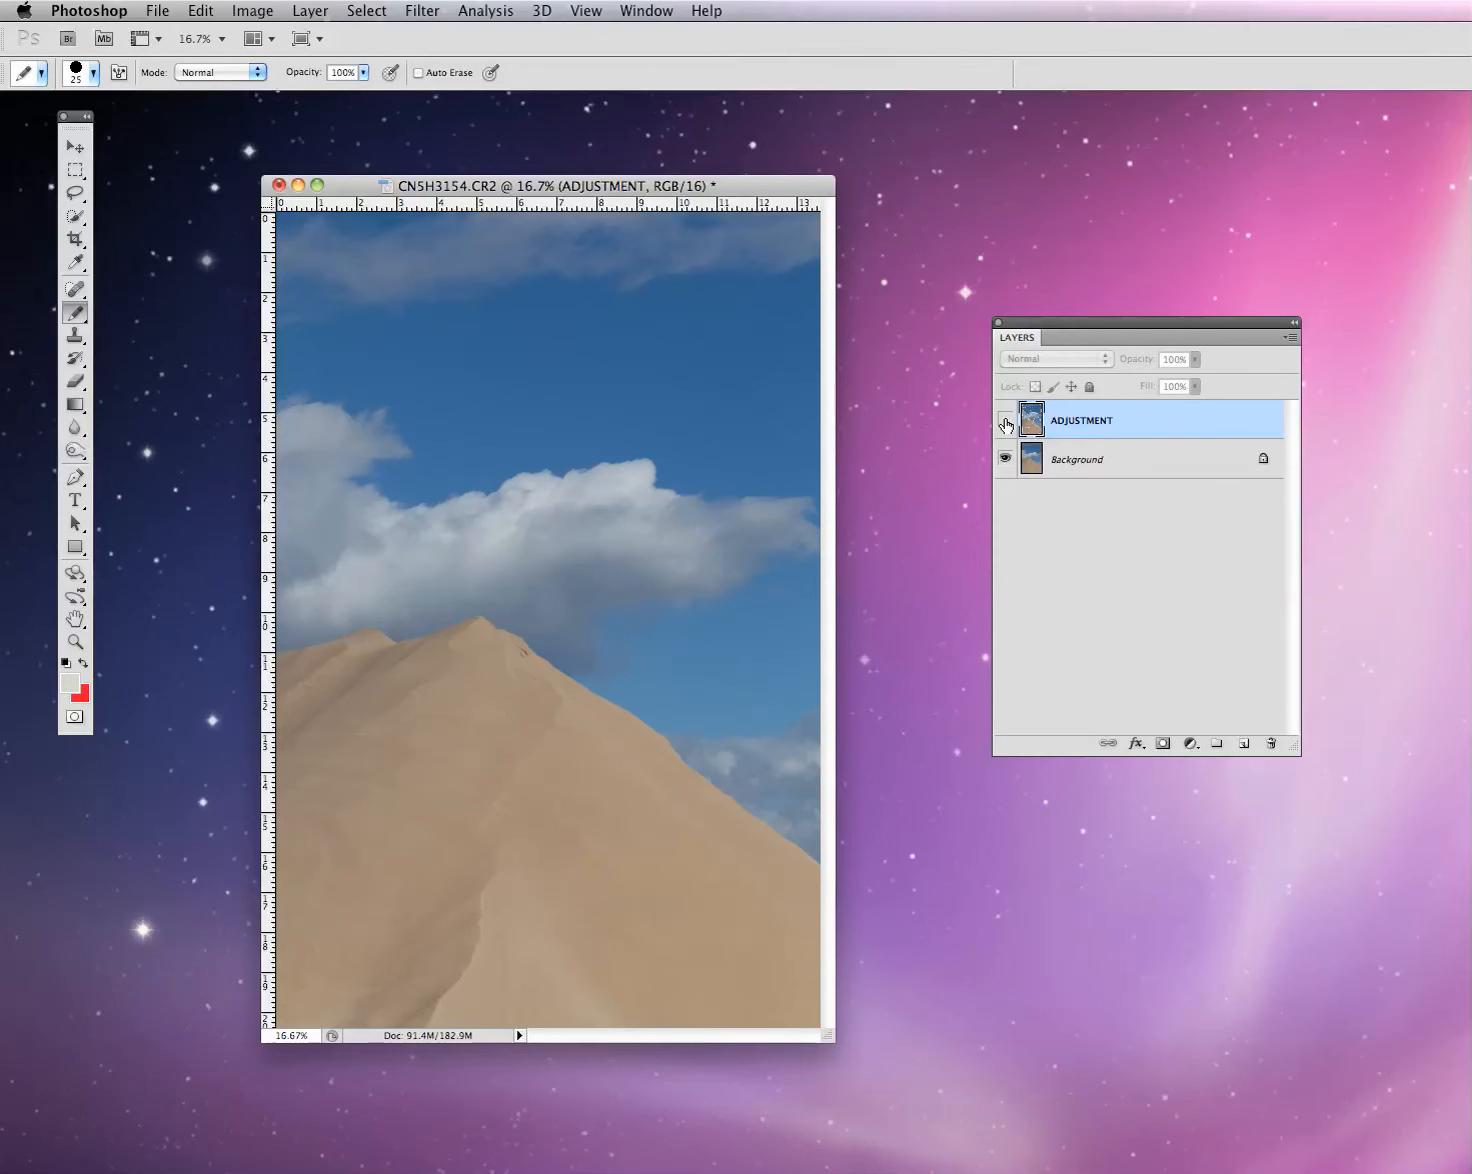